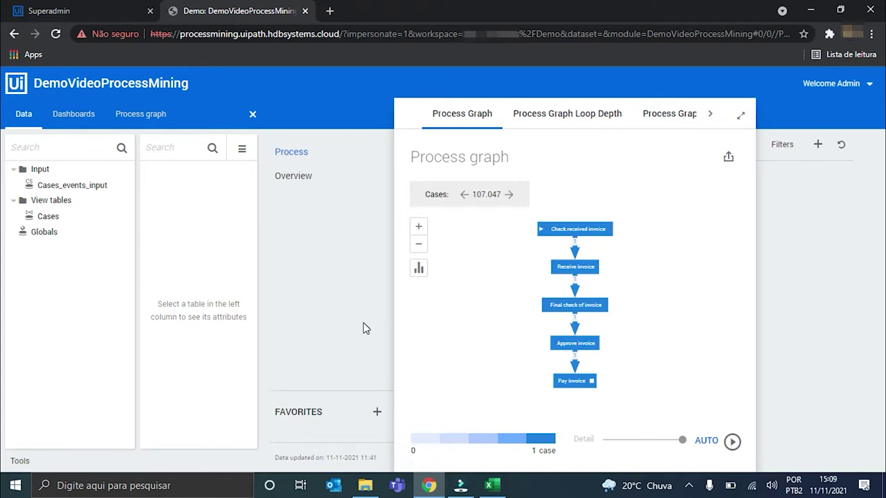
Upload Tags example.csv from its download folder, overwriting the old copy, and move Tags_example into Input.
click(491, 485)
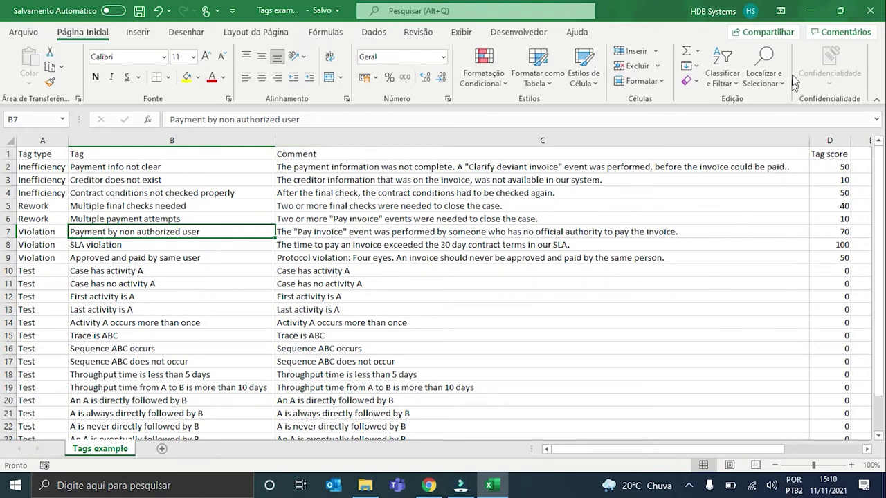
click(811, 13)
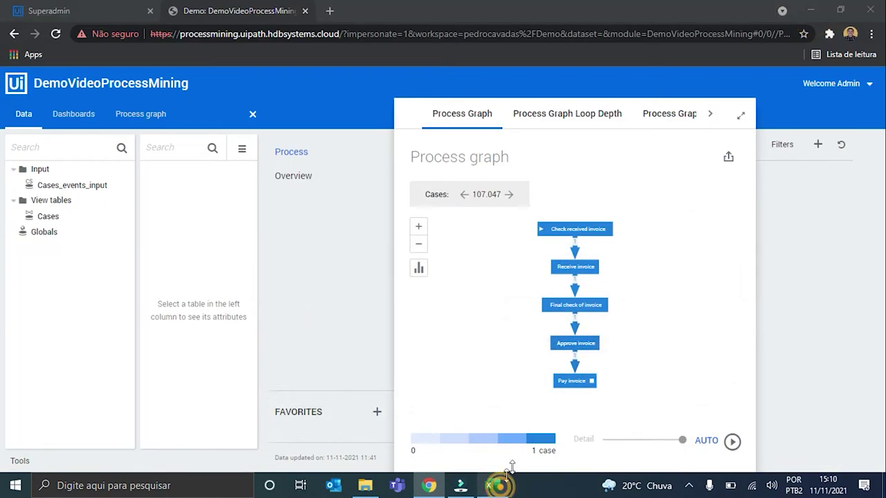
click(490, 485)
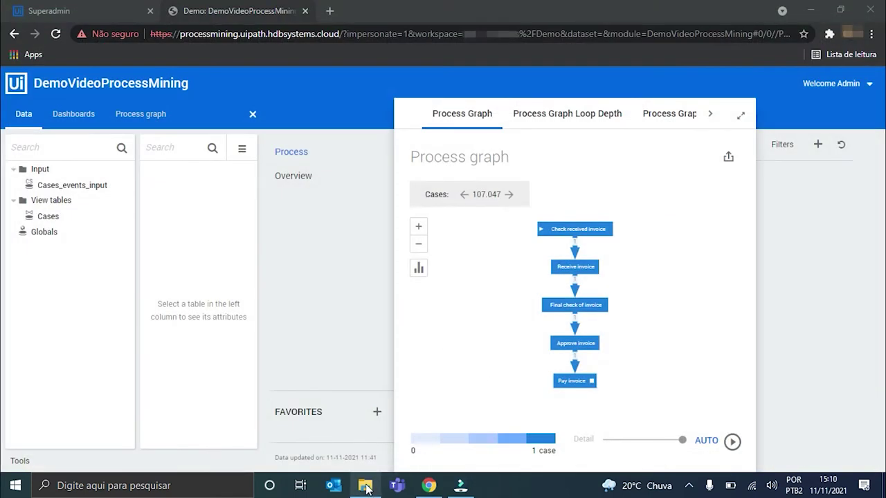
click(365, 485)
drag(174, 85, 17, 150)
click(515, 414)
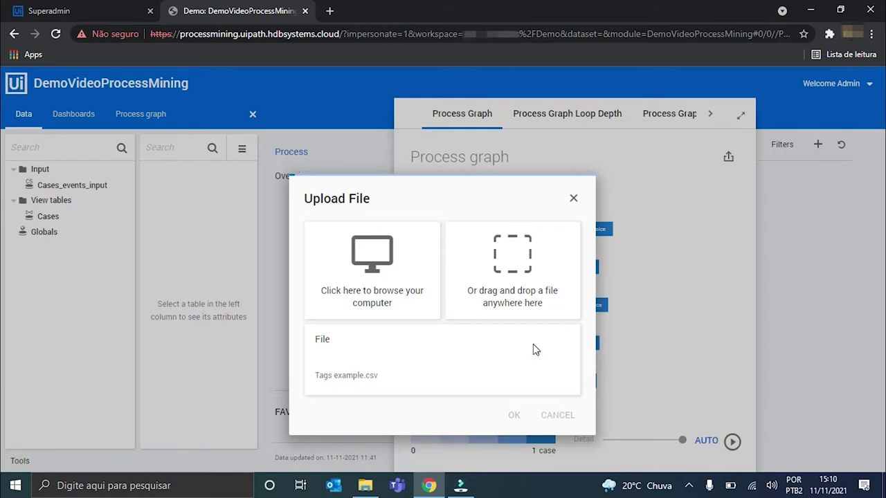
click(413, 301)
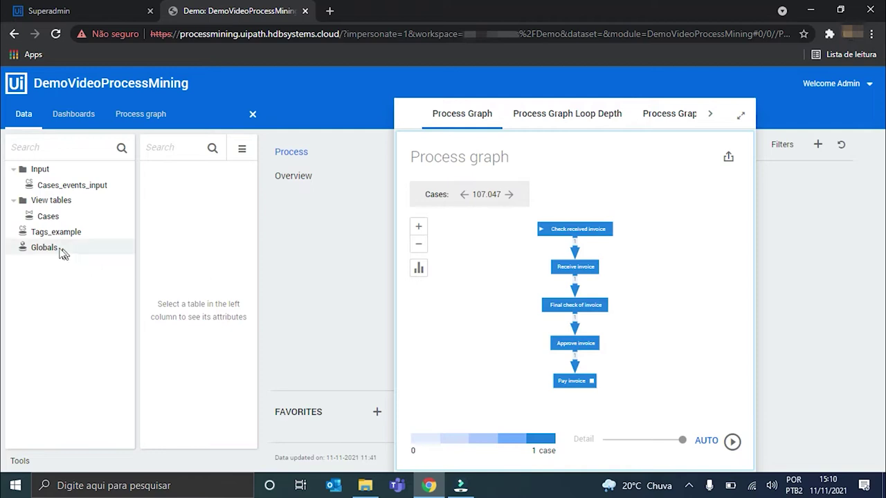
click(47, 231)
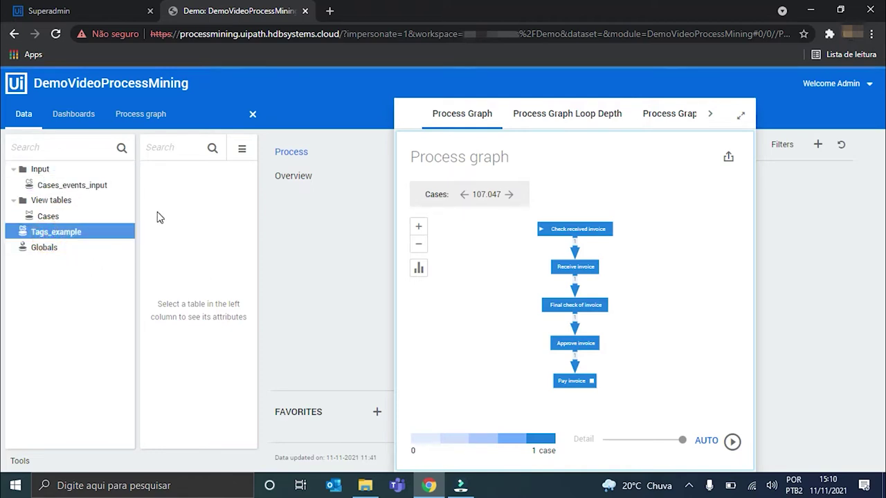
click(77, 221)
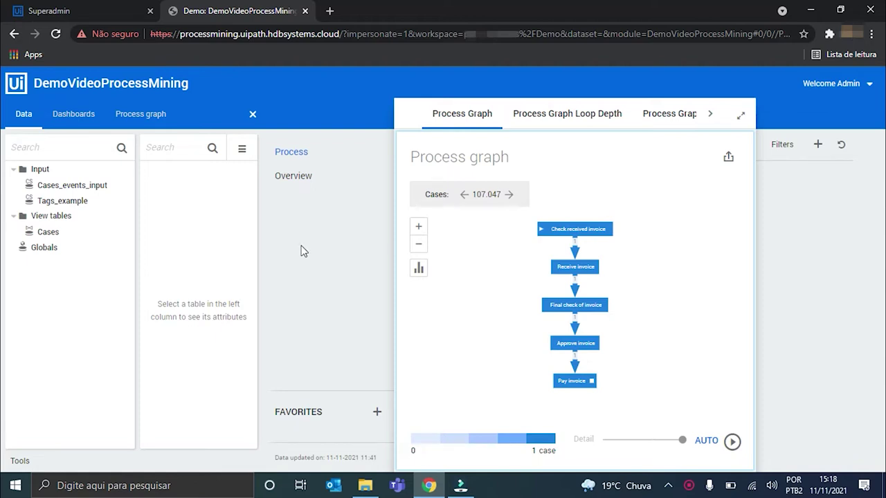
Create a new table group under Input named 'Preprocessing'.
click(40, 170)
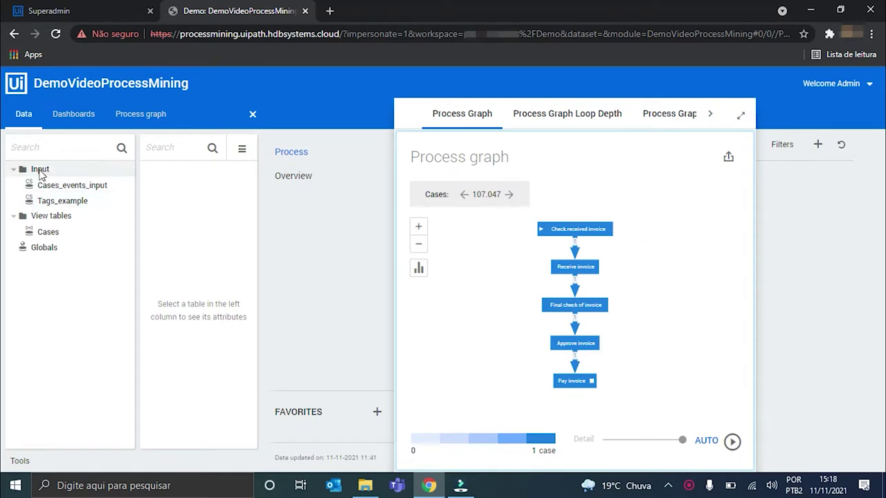
right_click(40, 170)
click(83, 204)
click(68, 216)
key(F2)
text(Prepr)
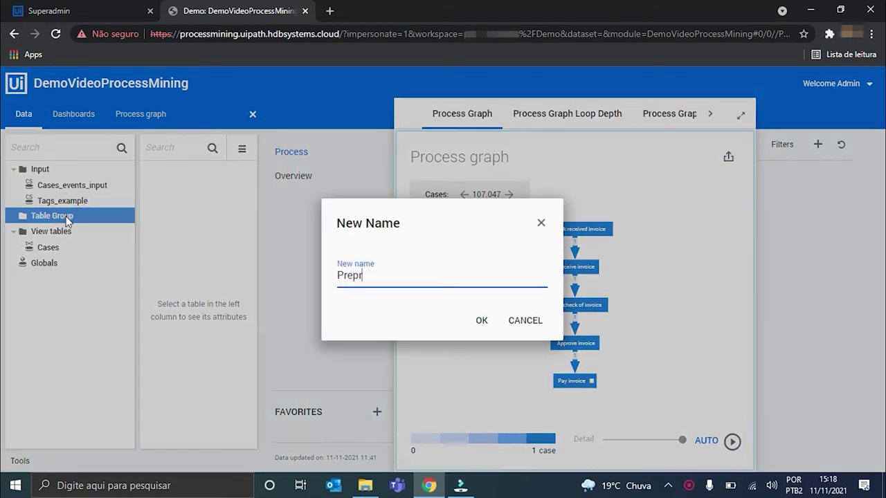
text(ocessing)
key(Return)
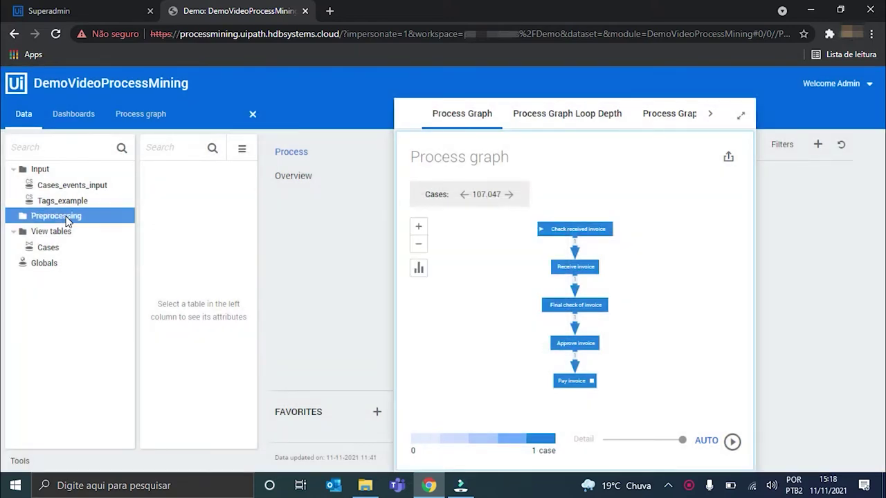
Add join table Tags_preprocessing defined as (Tags_example left join Cases on true) order by Case_ID.
right_click(66, 217)
mouse_move(128, 237)
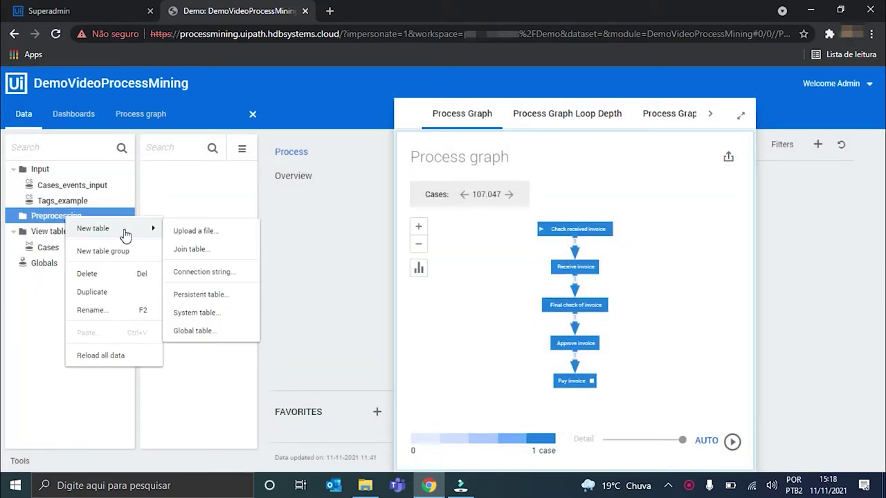
click(207, 254)
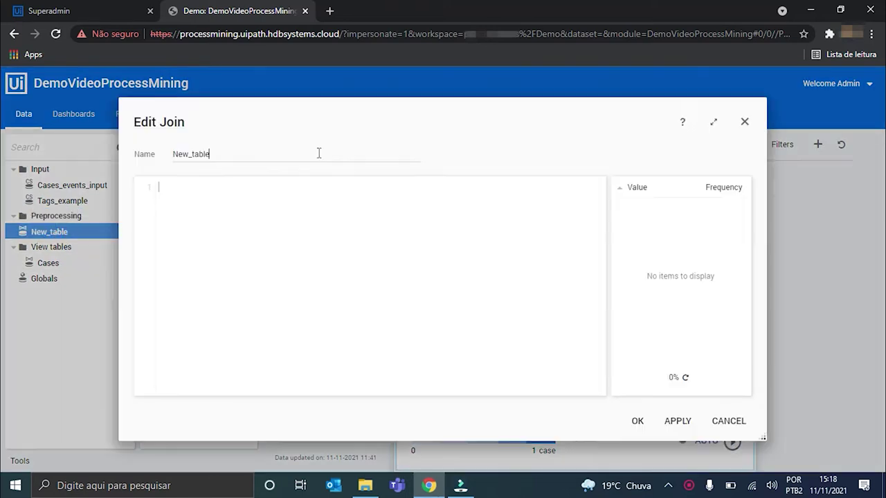
double_click(289, 153)
text(Tags_preprocessing)
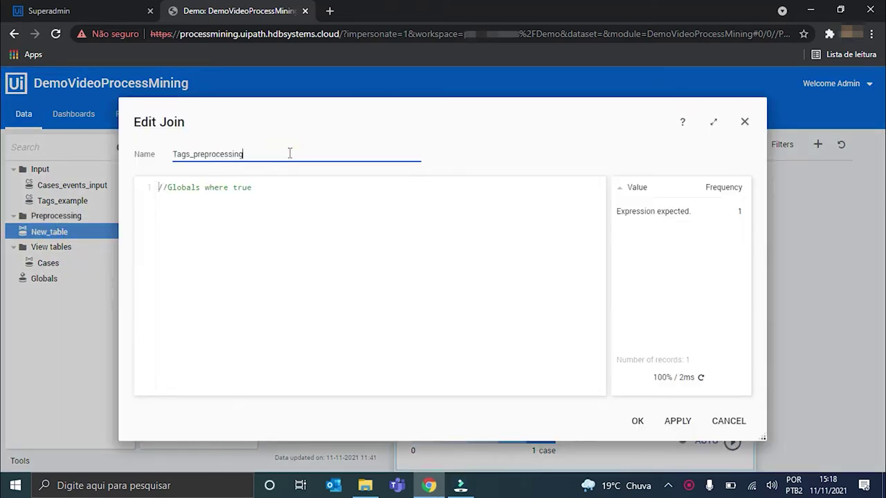
click(273, 194)
key(ctrl+a)
text((Tags_example left join Cases on t)
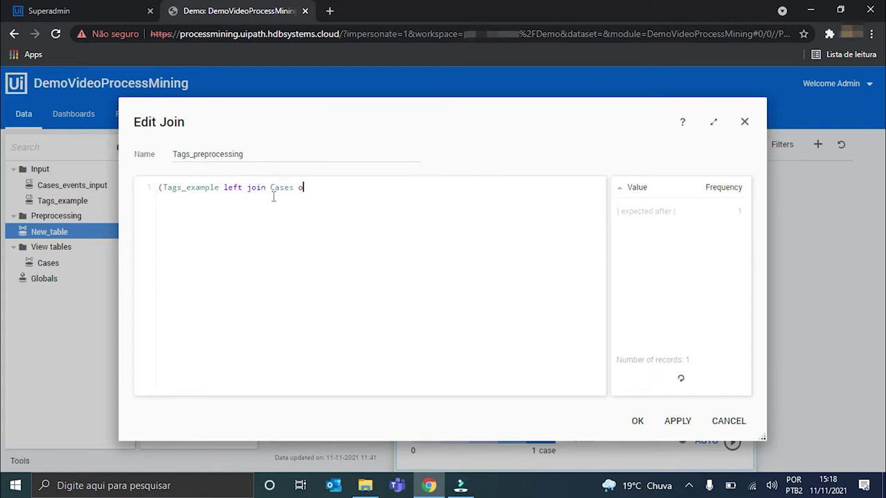
text(rue) order by Case_ID)
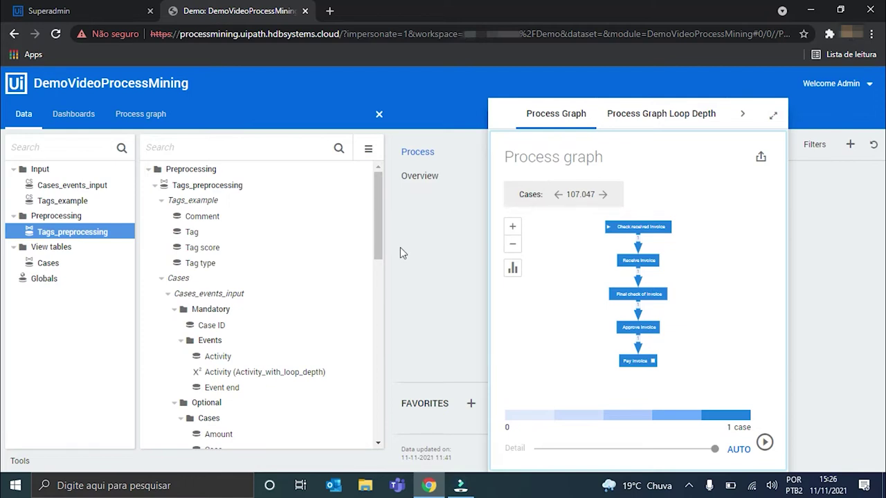
Collapse the Tags_example and Cases branches and add a new group to Tags_preprocessing.
click(161, 204)
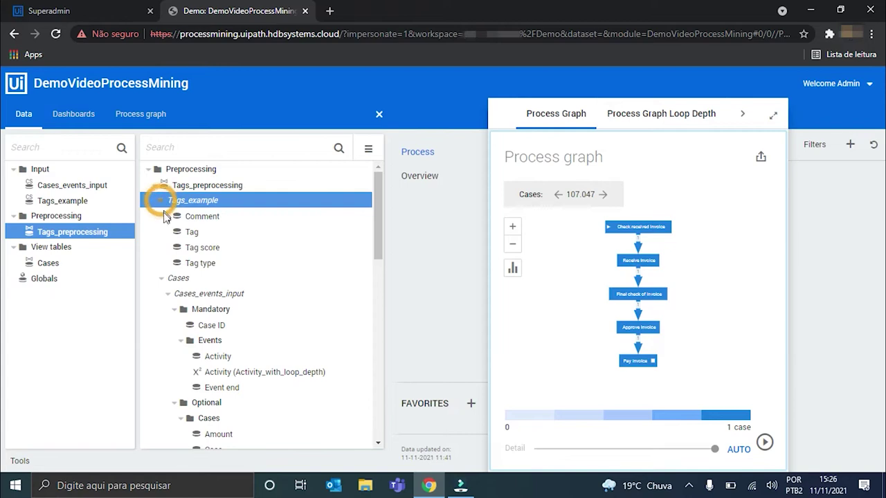
click(161, 200)
click(162, 216)
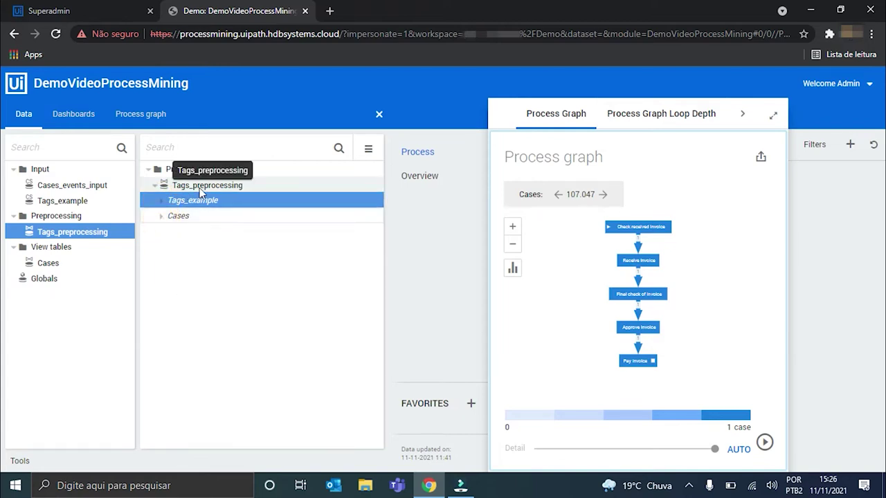
right_click(209, 187)
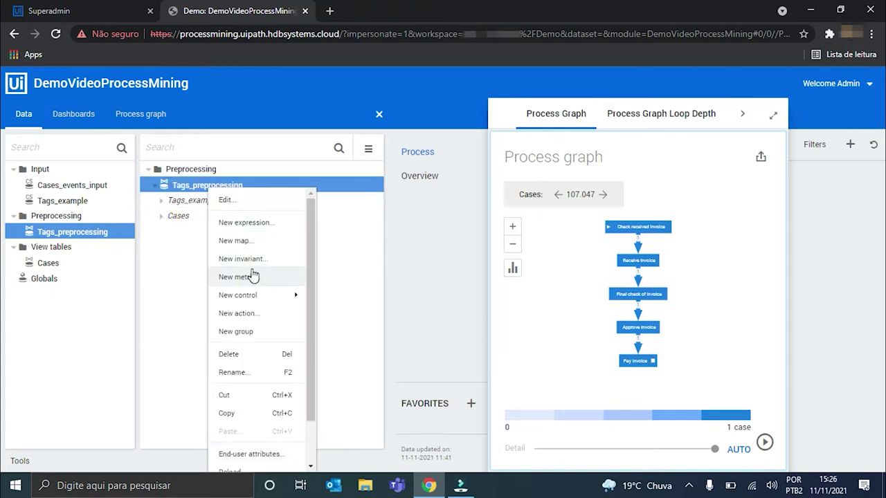
click(243, 330)
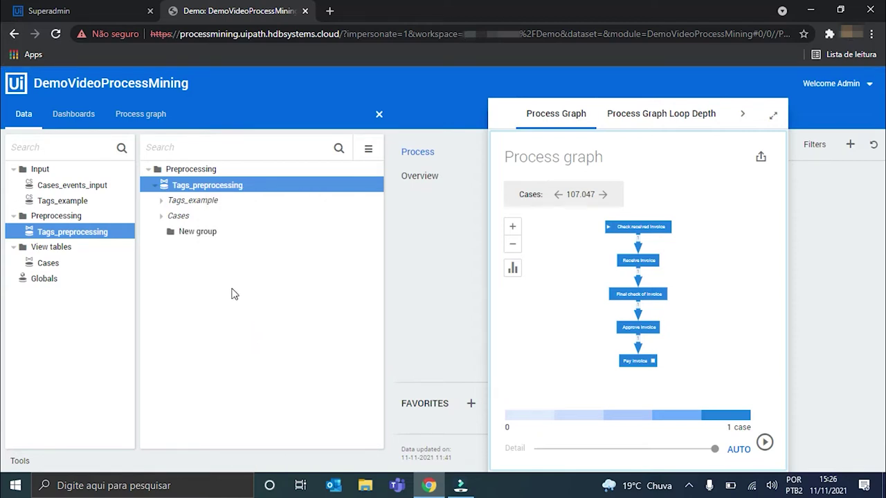
Name the group 'Supporting attributes' and start a new expression attribute in it.
click(203, 239)
click(203, 239)
text(Supporting attributes)
key(Return)
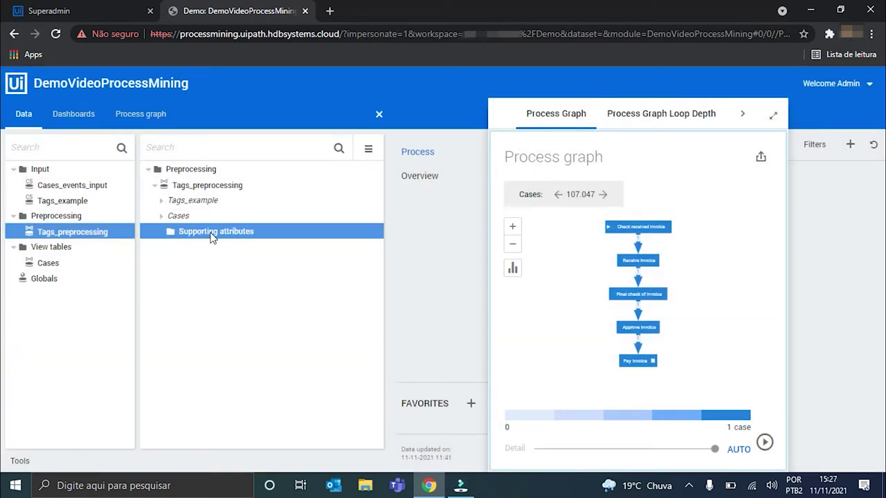
right_click(211, 237)
click(260, 265)
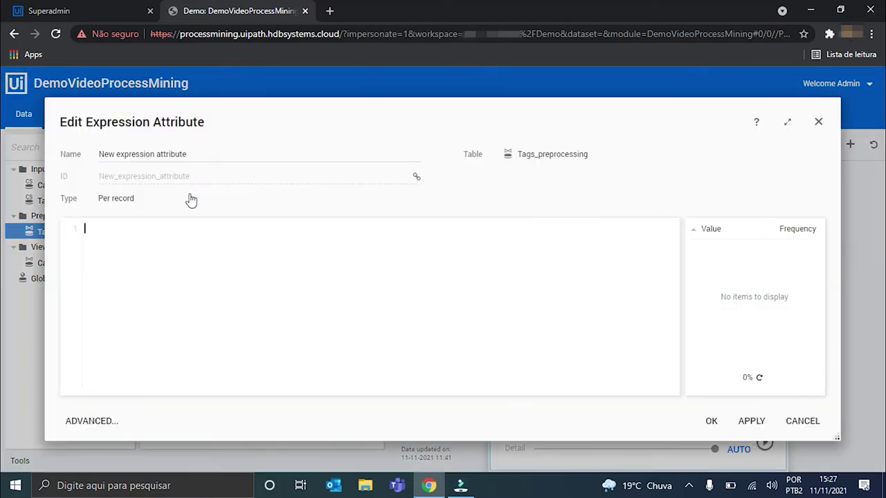
Make 'Multiple final checks needed' a Lookup attribute testing whether 'Final check of invoice' occurs more than once.
triple_click(177, 155)
text(Multiple final checks needed)
click(122, 199)
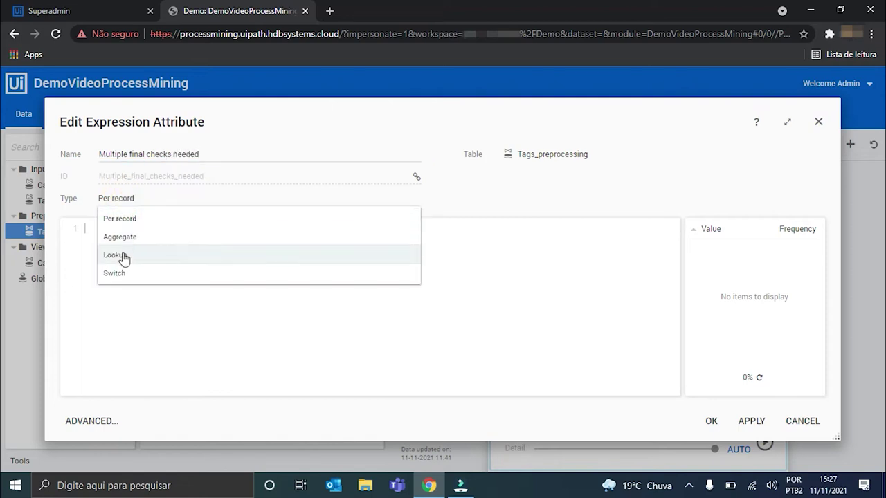
click(124, 253)
text((filter(records, Ac)
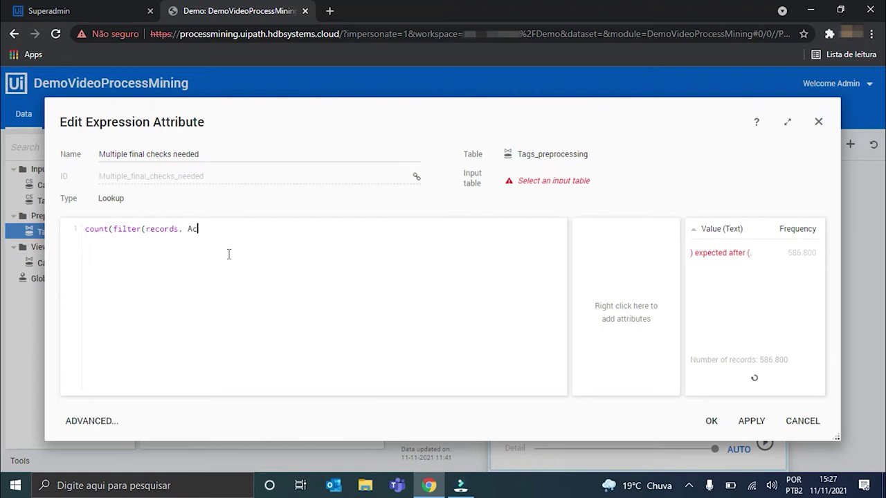
text(tivity = "Final che)
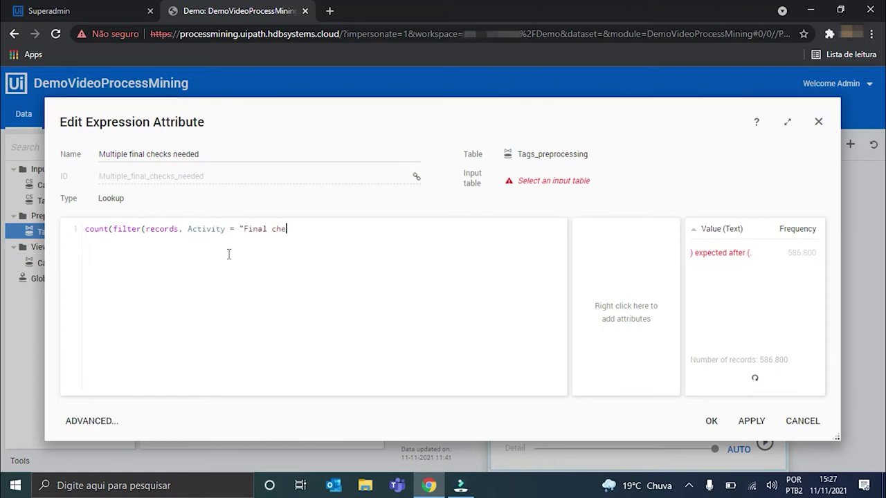
text(ck of invoice")) > 1)
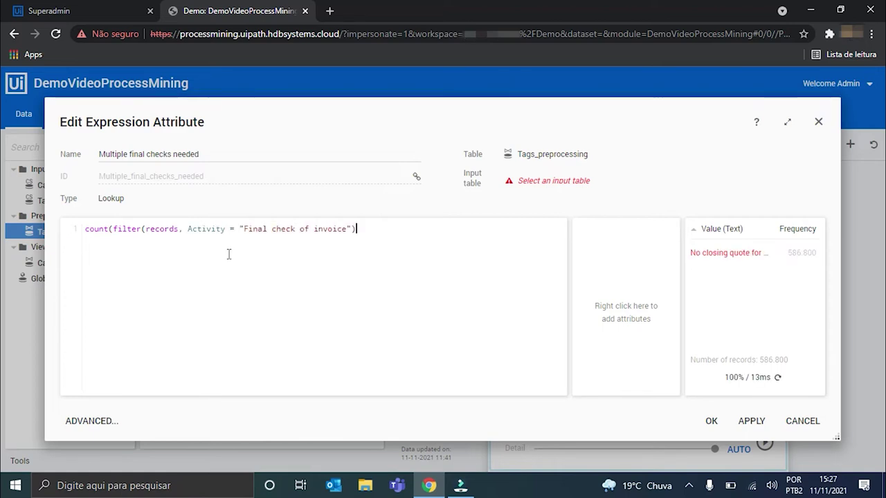
Use Cases_events_input as the input table, group records by Case ID, and save the attribute.
click(547, 182)
click(437, 282)
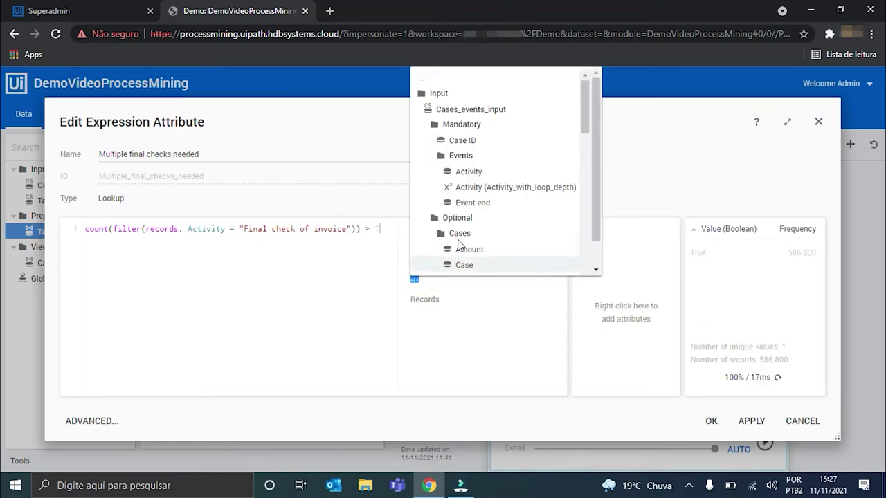
scroll(480, 134, down, 1)
click(453, 115)
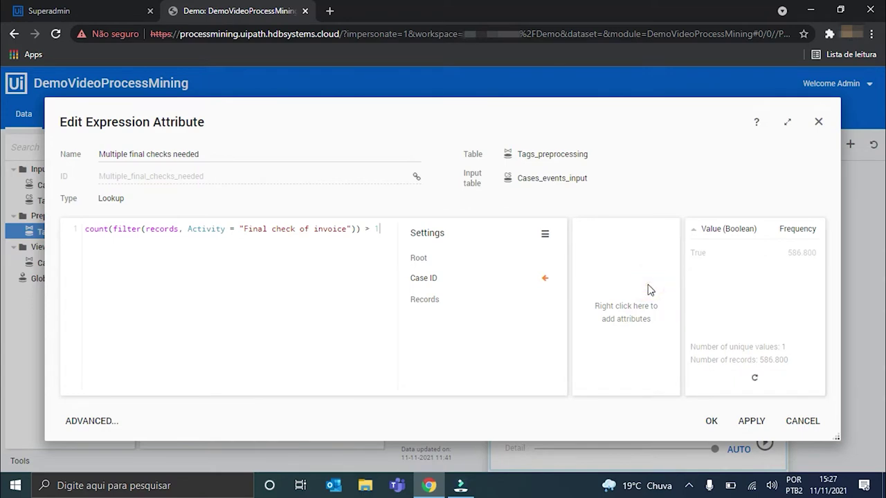
right_click(627, 294)
click(589, 394)
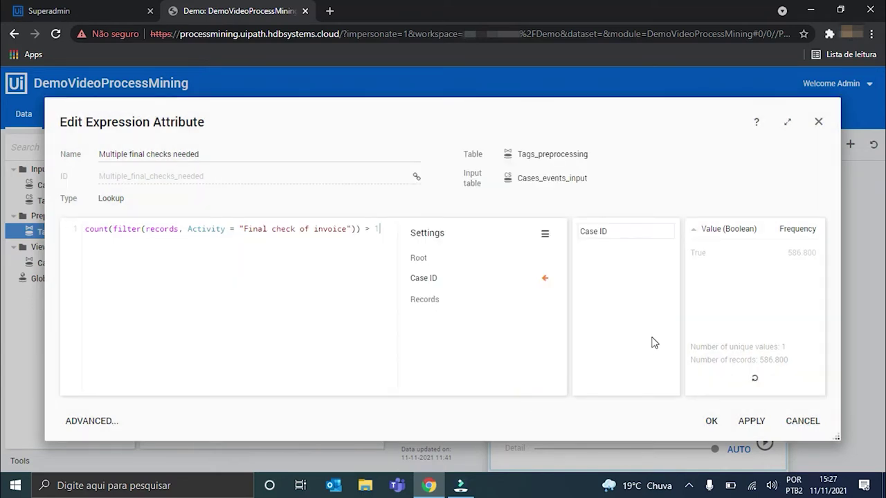
click(710, 421)
click(228, 231)
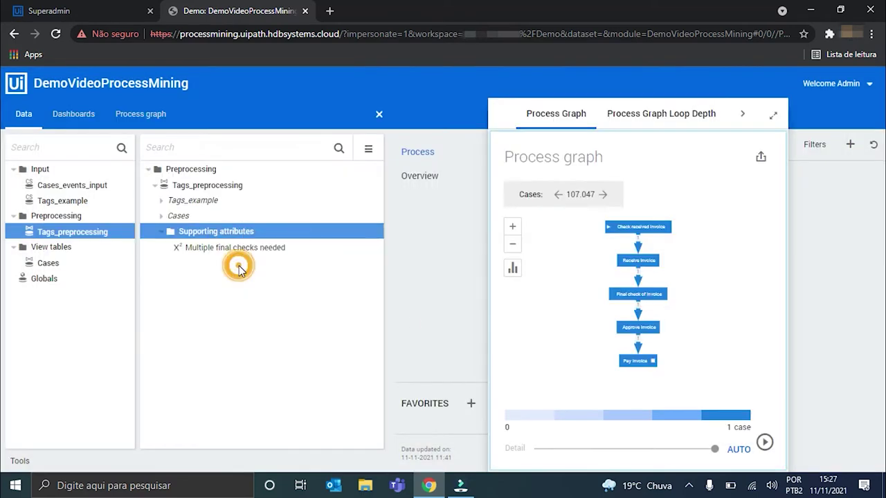
click(337, 225)
Name the attribute 'Approved and paid by same user' as a Lookup on Cases_events_input.
text(Approve)
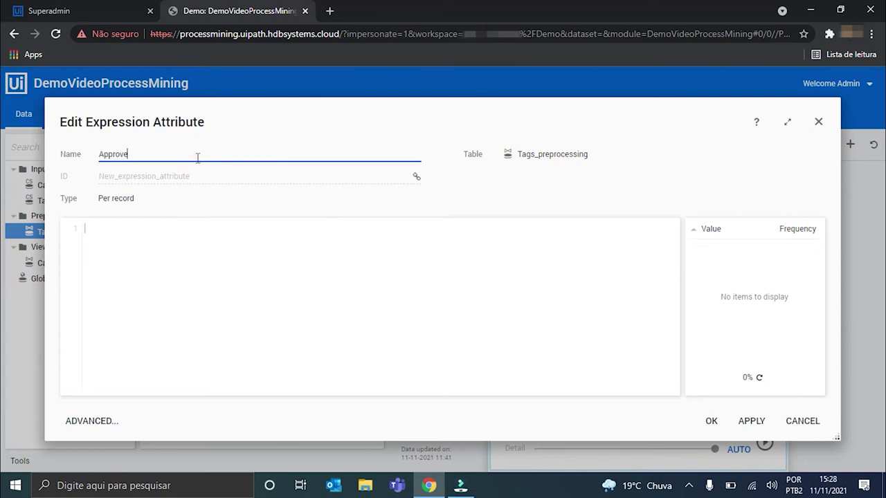
text(d and paid by same user)
click(101, 199)
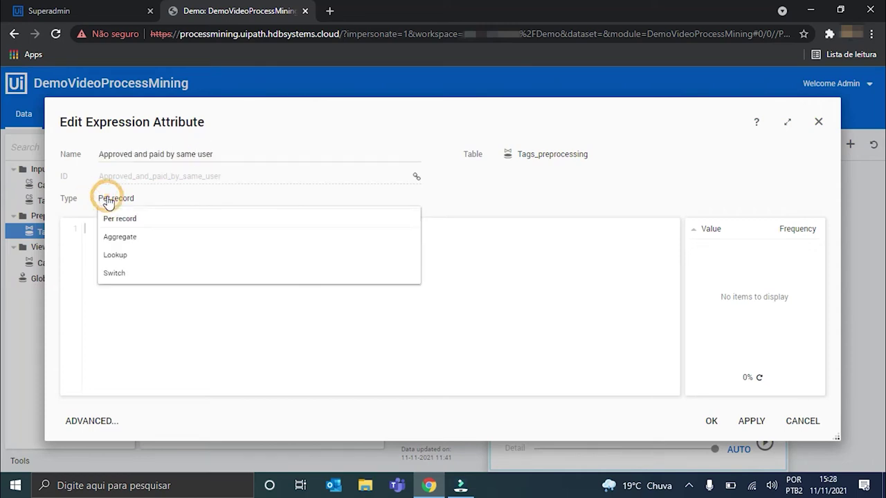
click(123, 253)
click(554, 180)
click(558, 211)
Begin the expression with exists(filter(records, Activity = 'Approve invoice')) and var User_A := User_input.
click(198, 231)
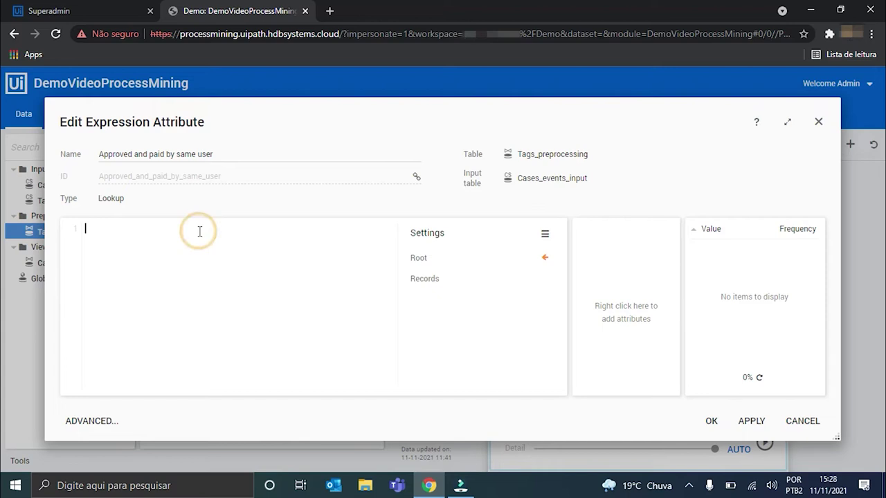
text(exists(filter()
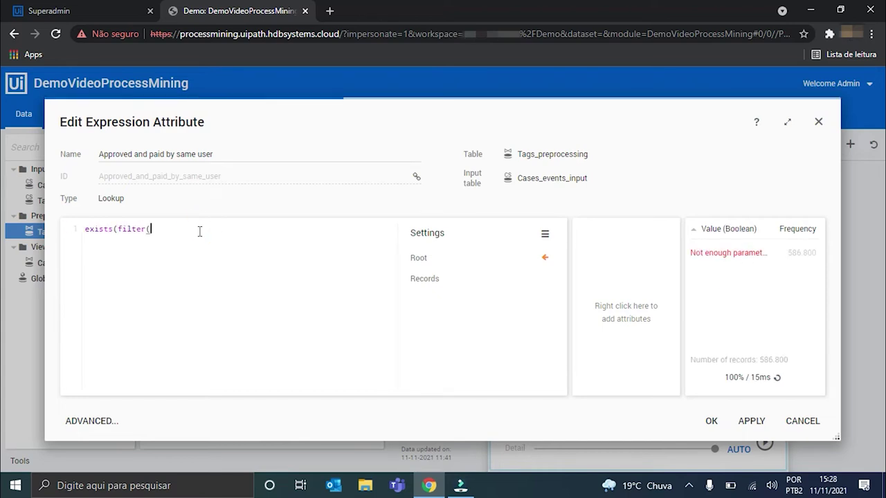
text(records, Activity = )
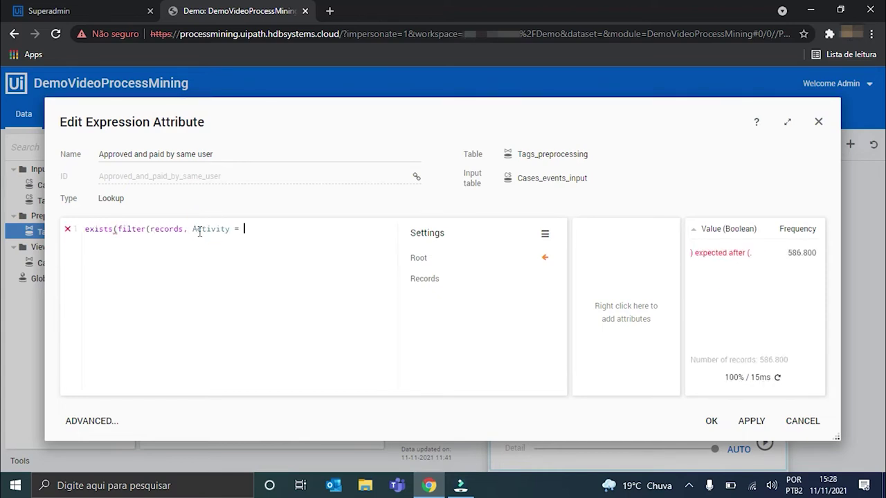
text("Approve invoice')
key(BackSpace)
text('Approve invoice)
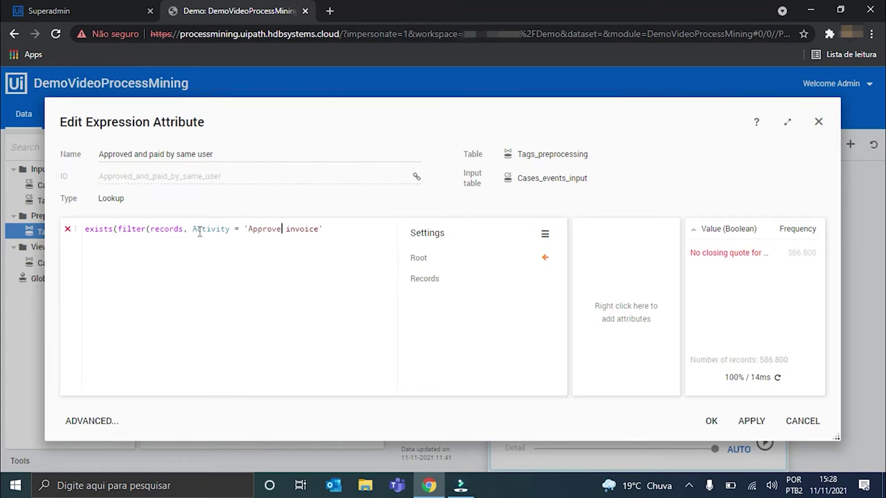
key(End)
text())
key(Return)
text(var User_A := User_input;      exists()
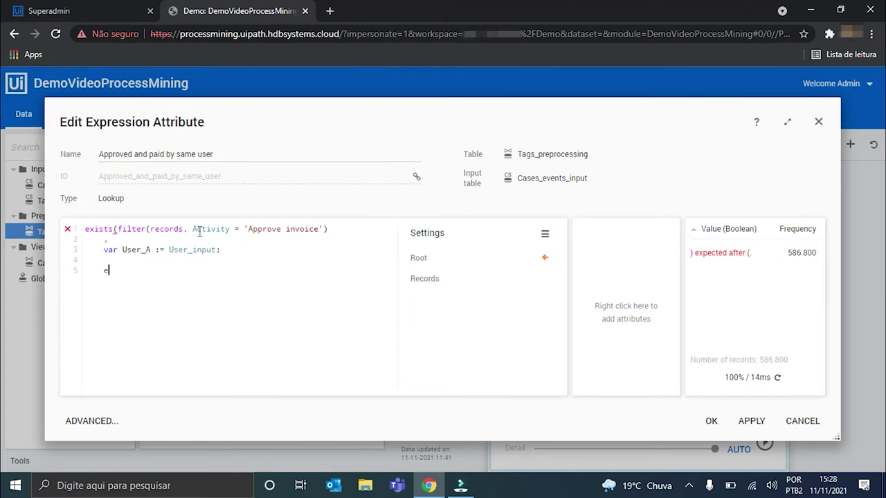
text(p.records,)
Complete the inner exists requiring Activity = 'Pay invoice' and User_input = User_A, closing all brackets.
key(Return)
key(Tab)
text(Activi)
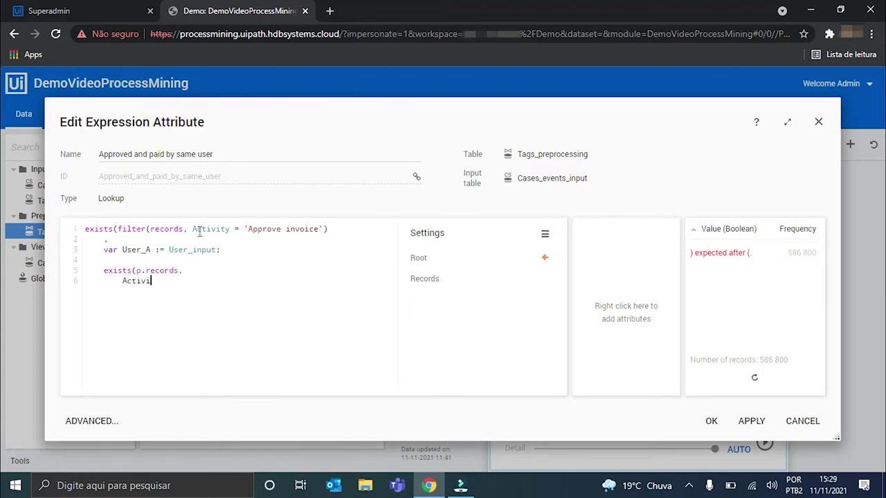
text(ty = 'Pay invoice'         )
text(and)
key(Return)
text(User_input)
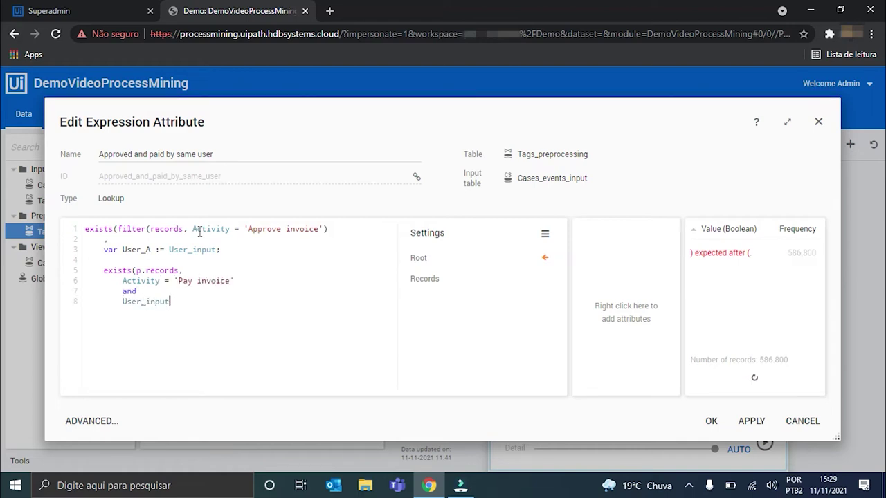
text( = User_A)
key(Return)
text())
key(Return)
text())
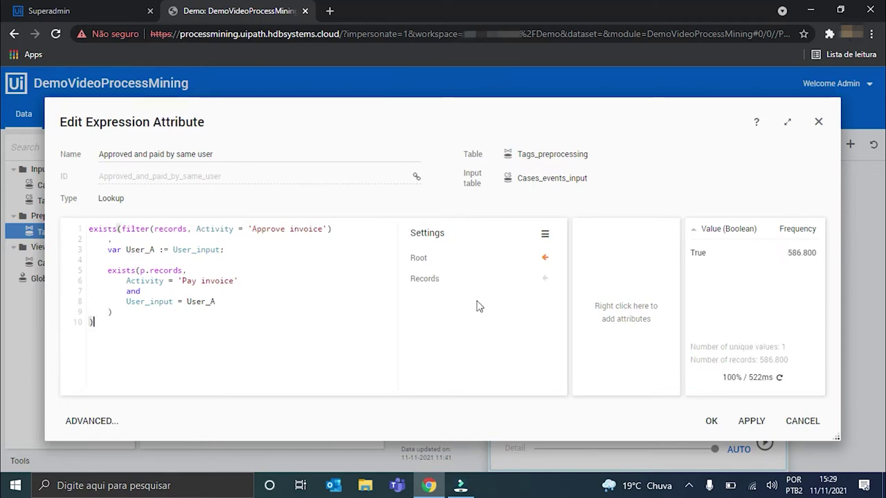
Add Case ID as the attribute the lookup evaluates records by.
click(424, 278)
click(518, 142)
right_click(591, 283)
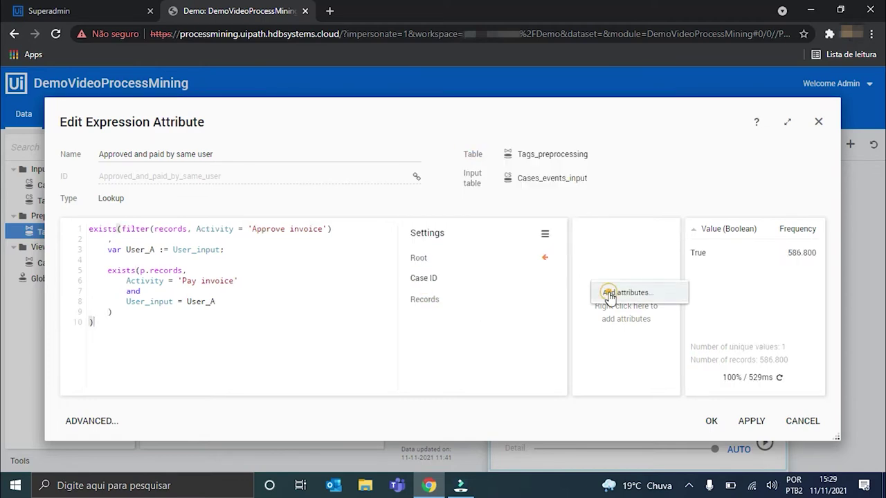
click(604, 292)
click(278, 303)
click(546, 394)
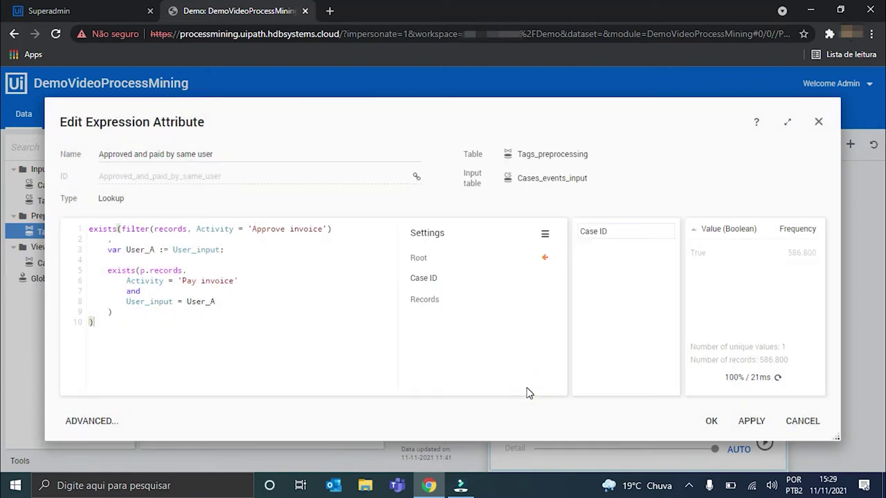
click(546, 281)
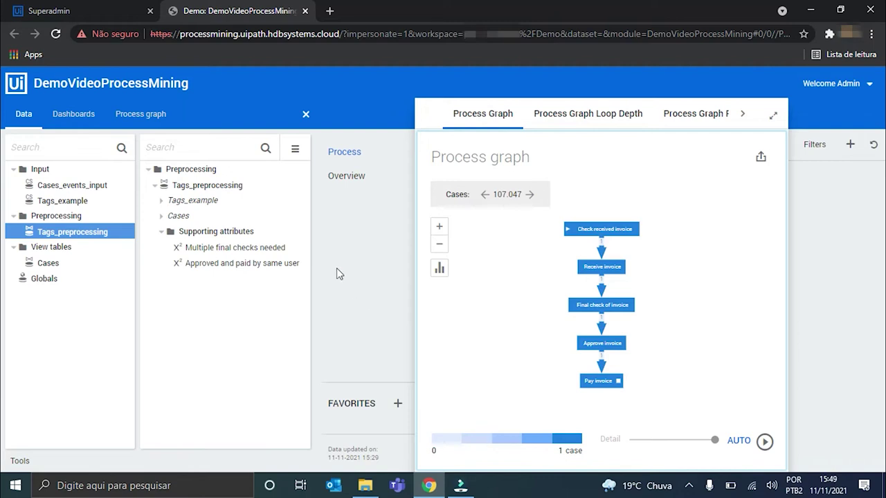
Create a new expression attribute in Supporting attributes named 'Tags filter'.
right_click(198, 232)
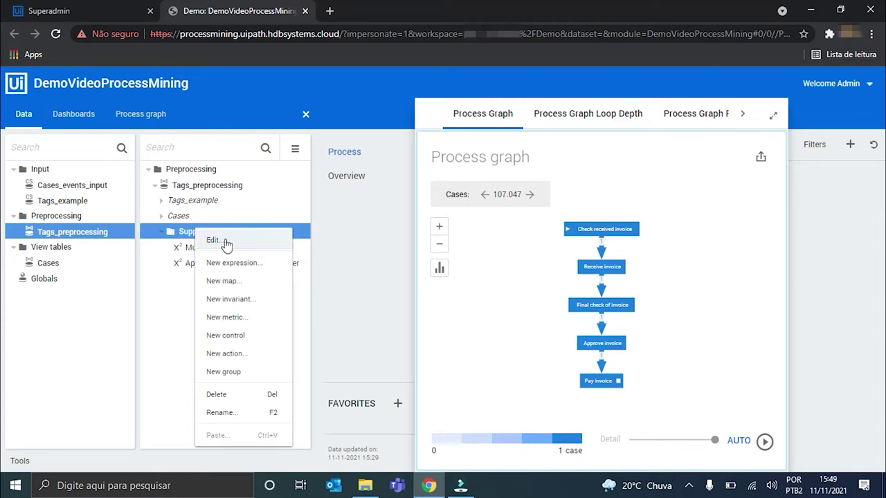
click(235, 264)
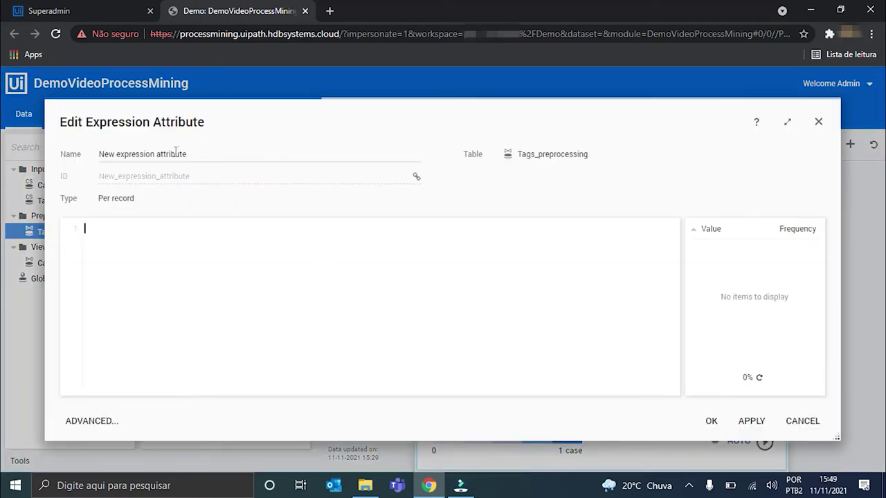
triple_click(176, 152)
text(Tags filter)
click(137, 242)
Write case(tag, ...) mapping 'Approved and paid by same user' and 'Multiple final checks needed' to their attributes.
text(case(tag)
key(Return)
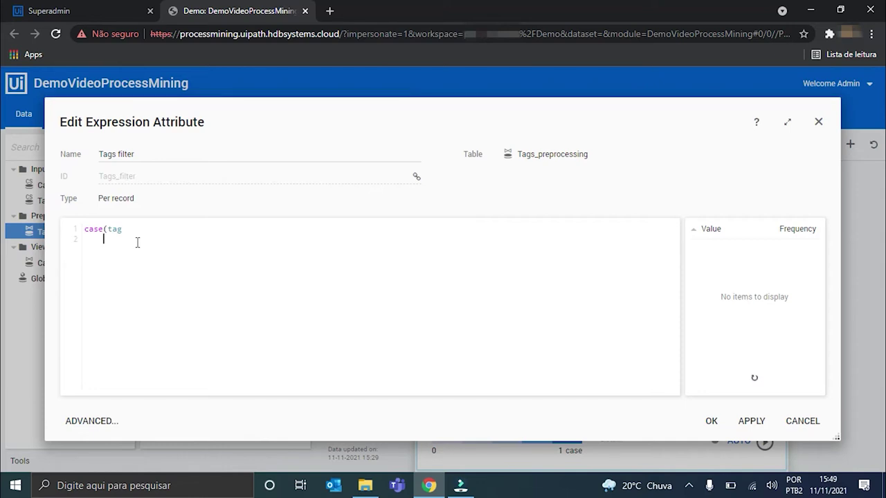
text(, "Approved and paid by same user")
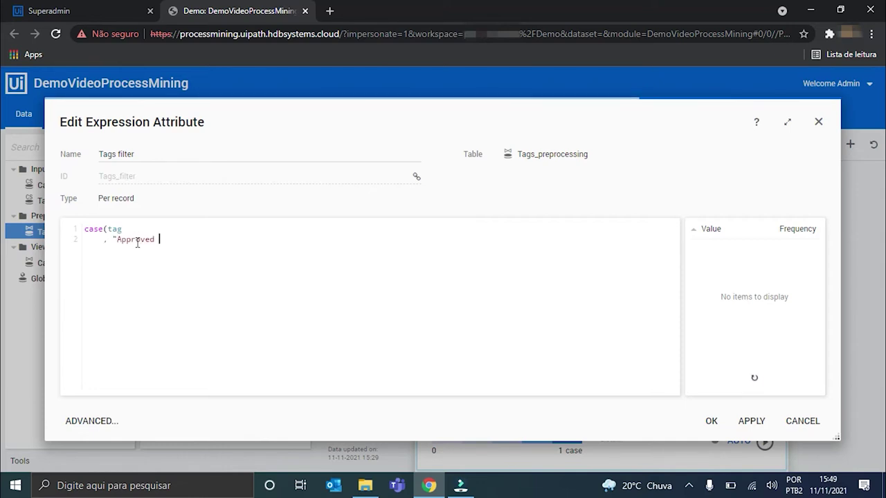
key(Return)
text(, Approved_and_paid_by_same_user      )
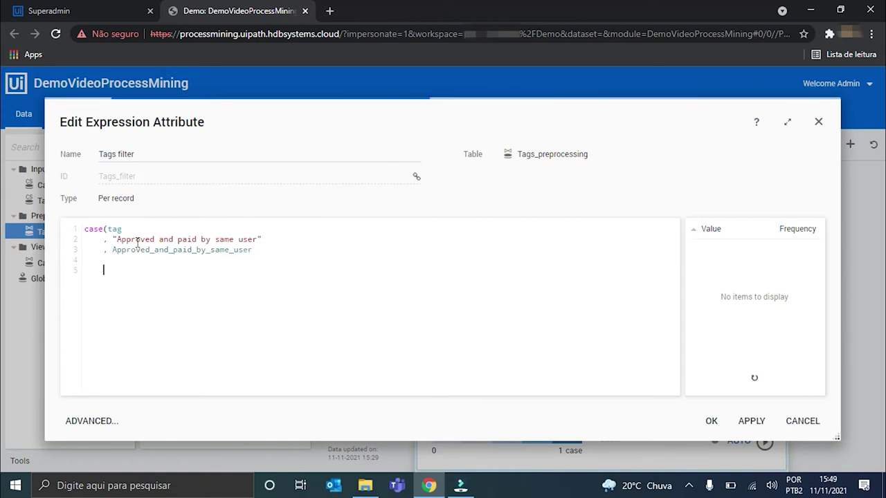
text(, "Multiple final checks needed")
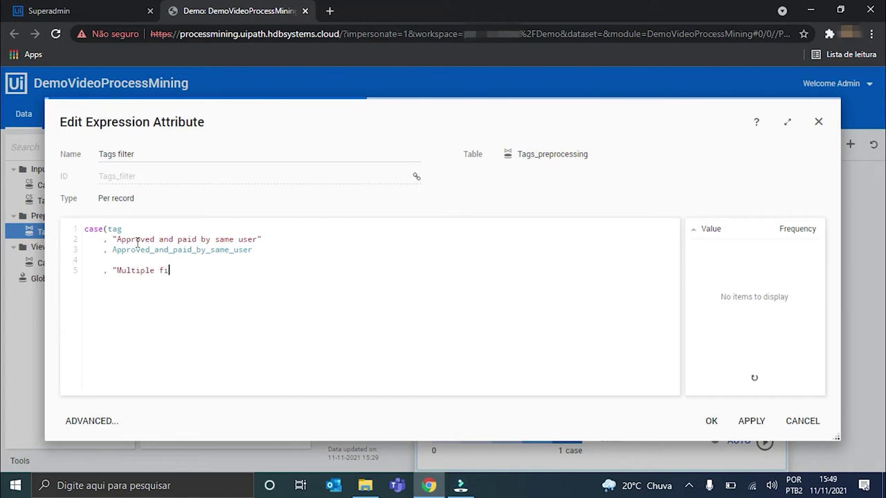
key(Return)
text(, Multiple_final_)
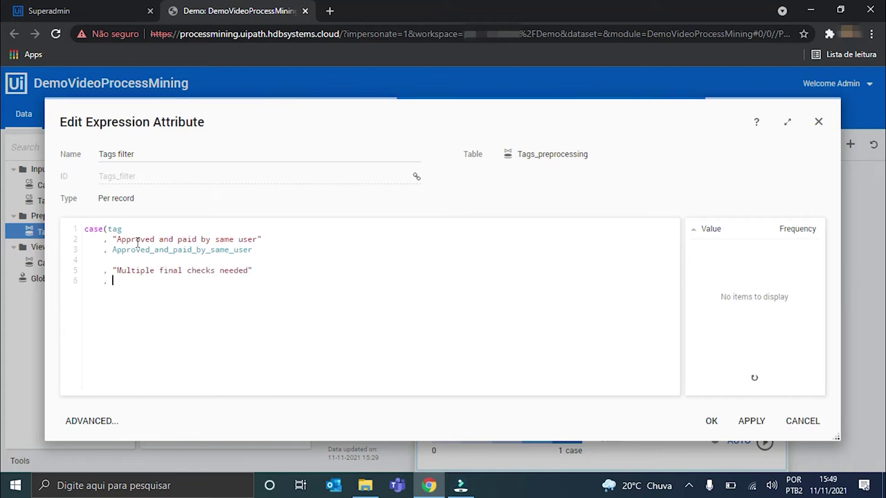
text(checks_needed)
Finish the case expression with a false default and save Tags filter.
key(Return)
key(Return)
text(, false)
key(Return)
text())
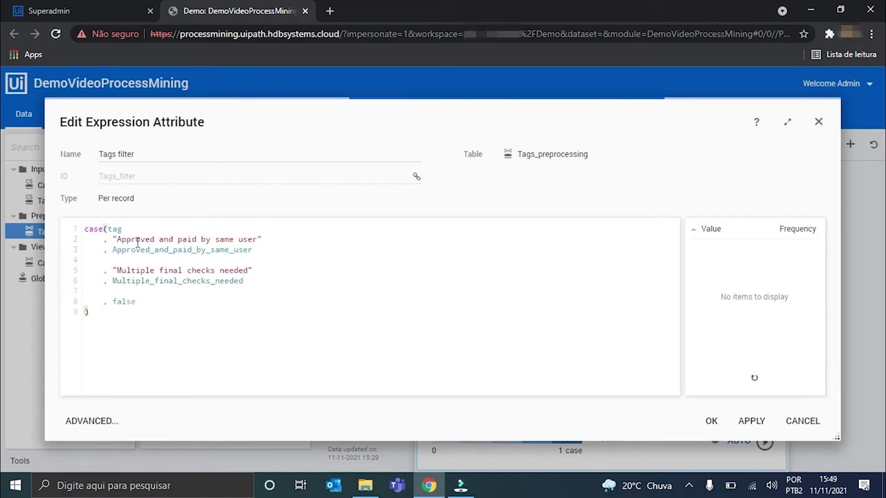
click(712, 422)
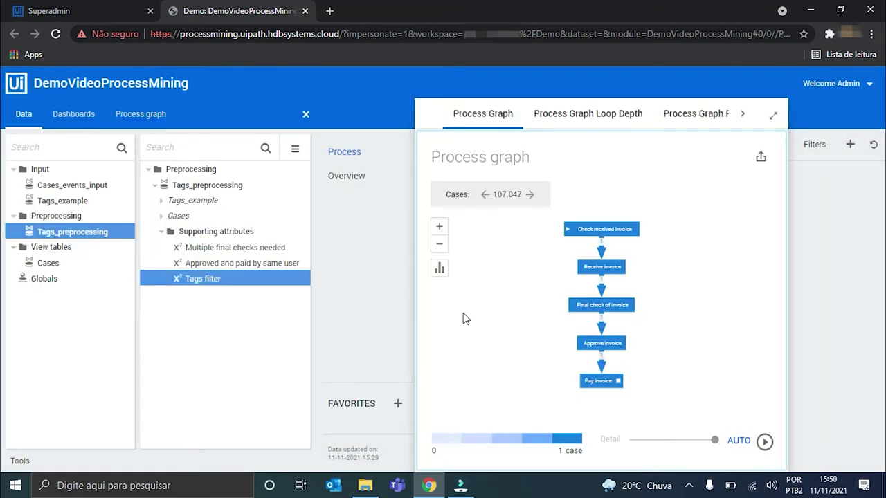
click(224, 263)
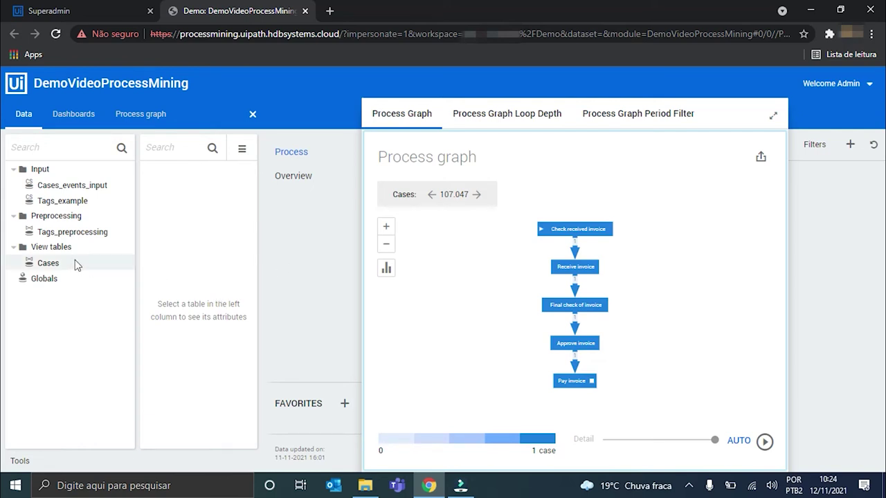
Create a Tags join view table defined as (Tags_preprocessing where Tags_filter) order by Case_ID.
right_click(49, 253)
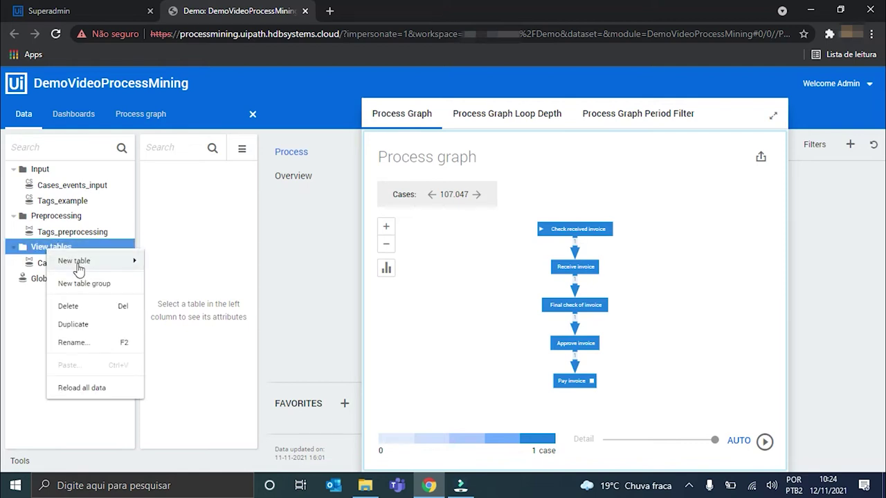
mouse_move(111, 261)
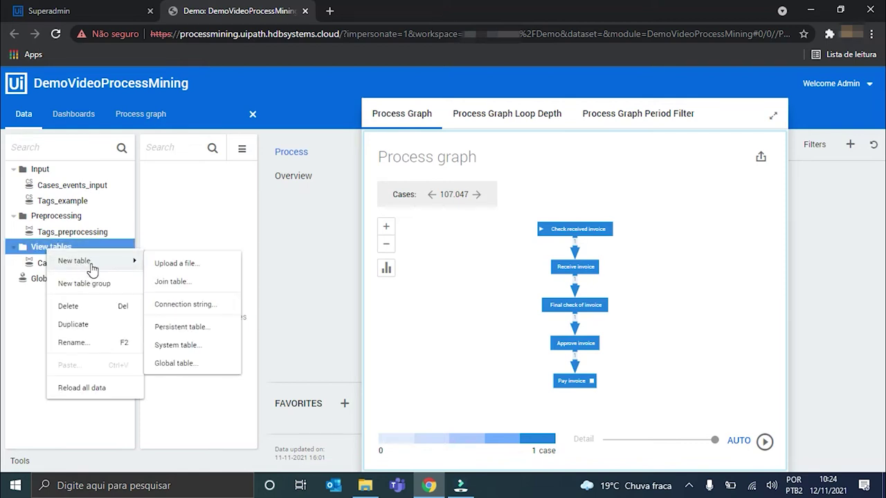
click(177, 283)
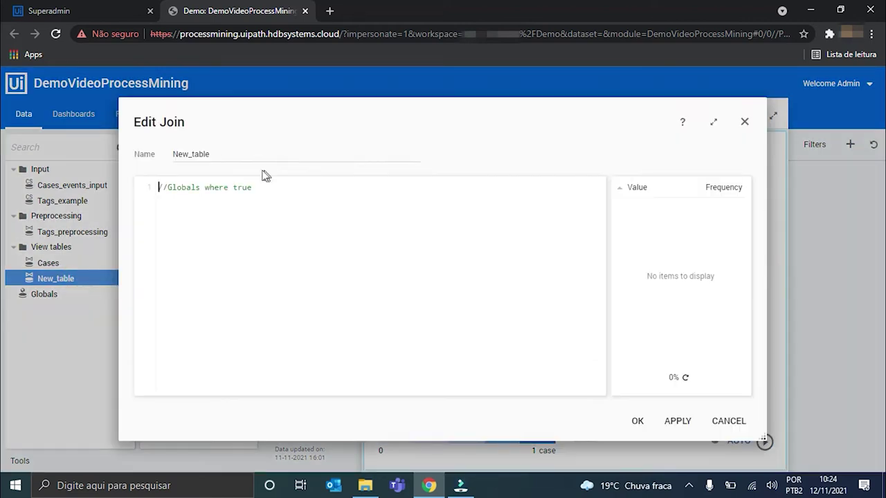
text(Tags)
click(249, 210)
key(ctrl+a)
text((Tags_preprocessing where)
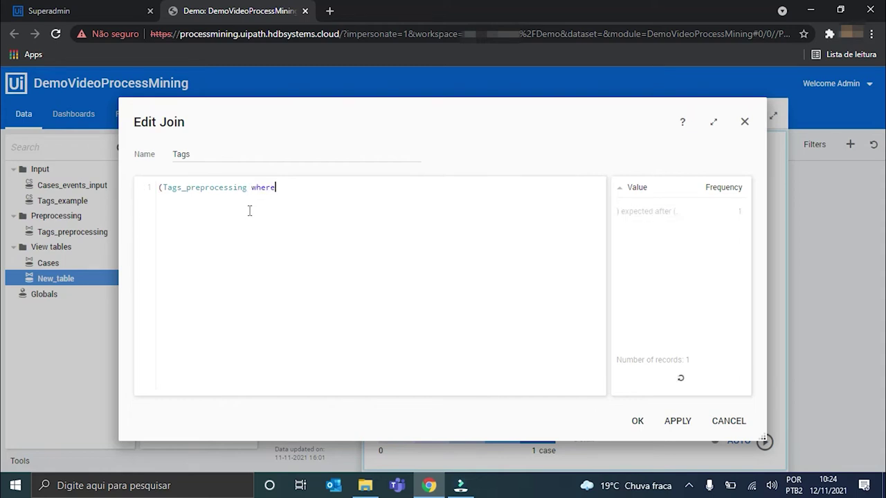
text( Tags_filter) order by Case_ID)
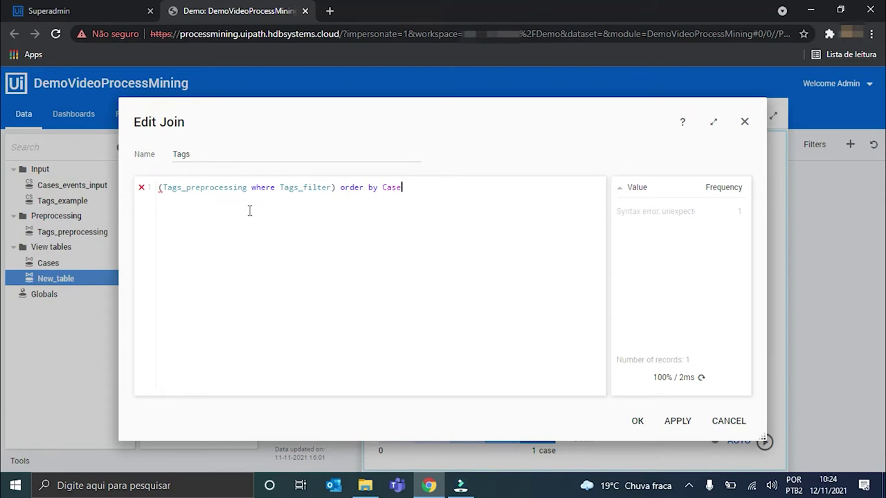
click(637, 421)
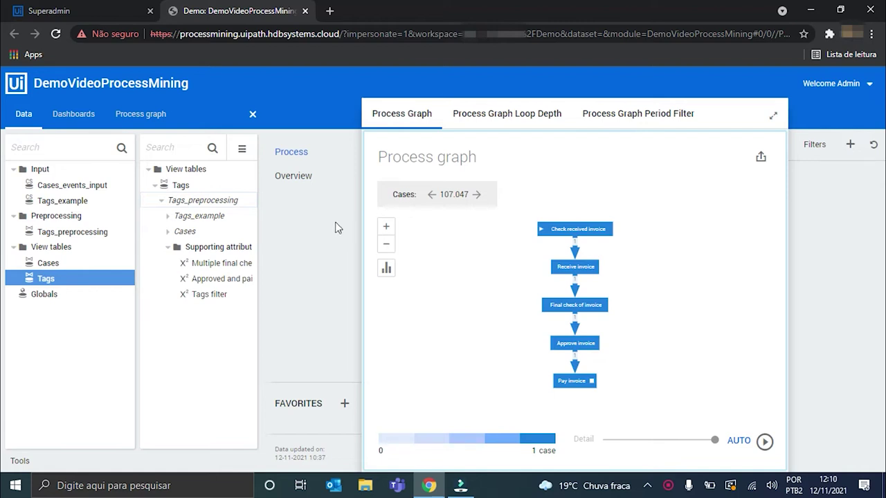
Collapse Tags_preprocessing and add a group named 'Supporting attributes' under the Tags table.
click(159, 200)
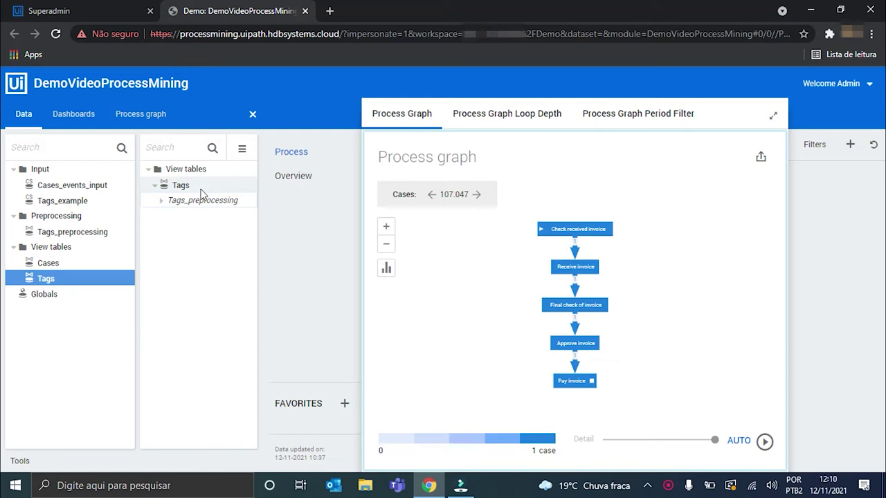
right_click(191, 192)
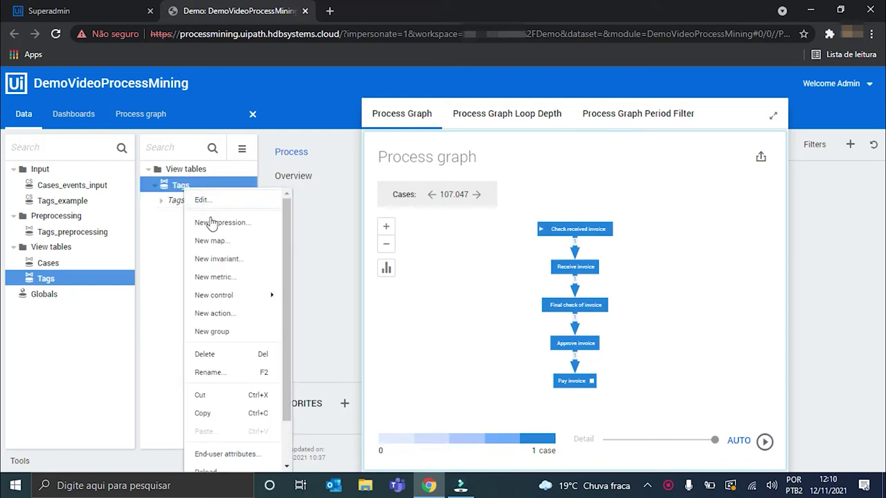
click(234, 332)
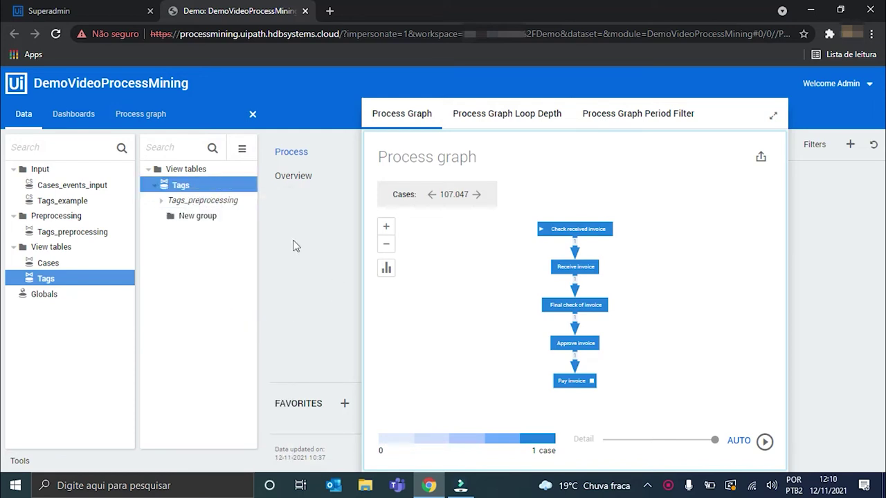
click(204, 219)
key(F2)
text(Supporting attribu)
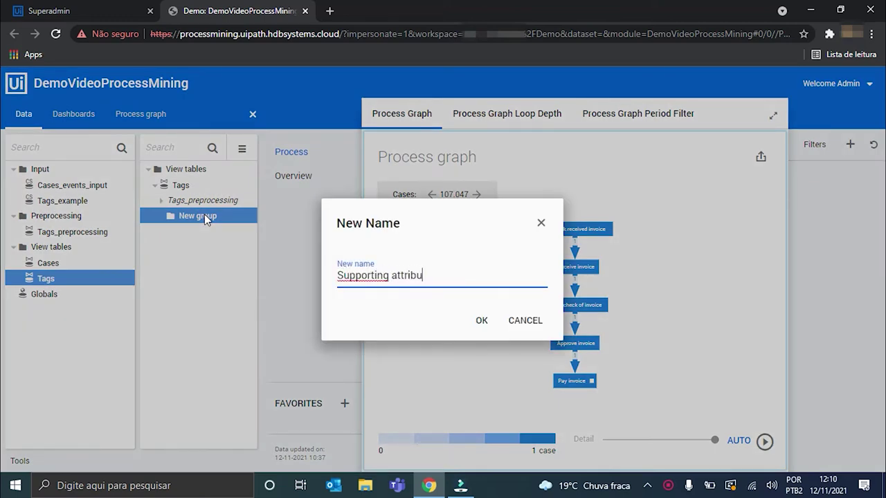
text(tes)
key(Return)
Start a new map in Supporting attributes and select its default name for replacement.
right_click(205, 215)
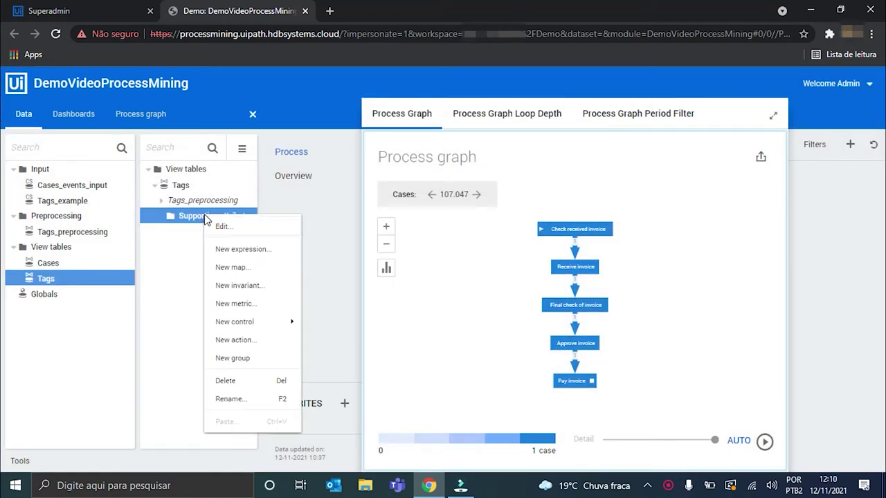
click(238, 269)
click(275, 153)
Name the new map 'Map tag type' and base it on the Tag type attribute.
text(Map tag typ)
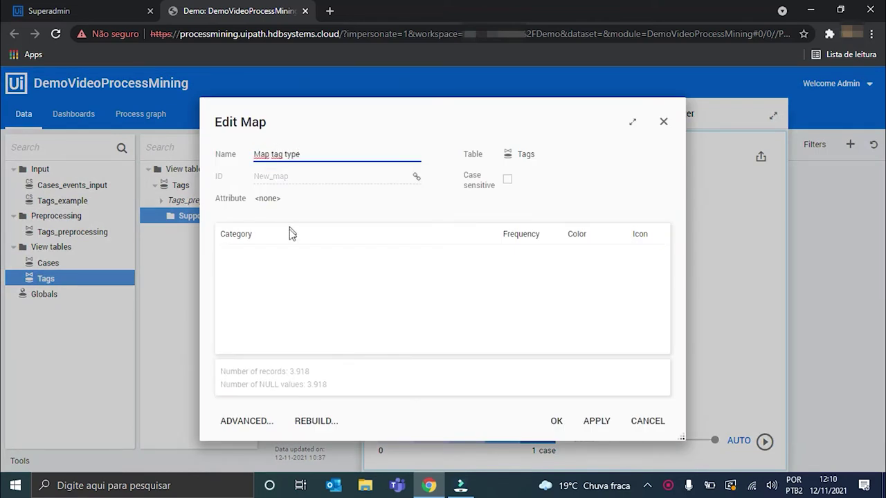
text(e)
click(277, 201)
click(337, 343)
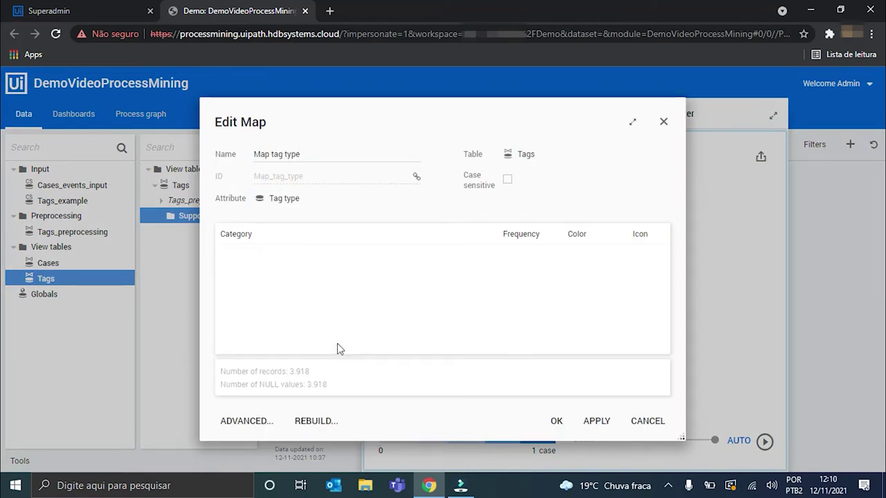
Add a value category Efficiency with value Efficiency, coloured green.
right_click(291, 298)
mouse_move(334, 392)
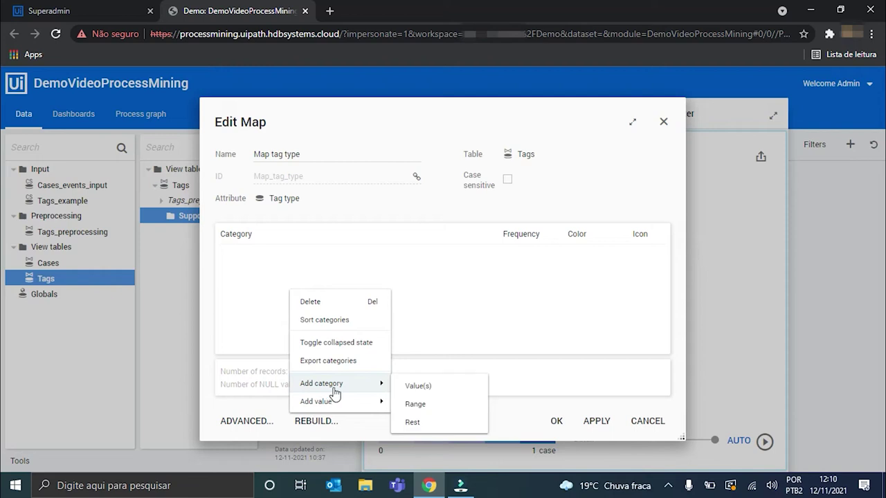
click(412, 388)
double_click(245, 260)
text(Efficiency)
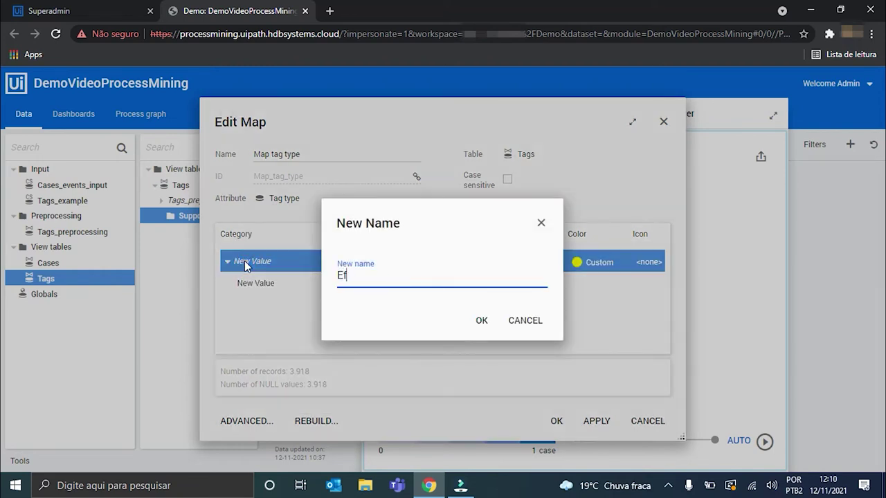
key(Return)
double_click(269, 285)
text(Efficiency)
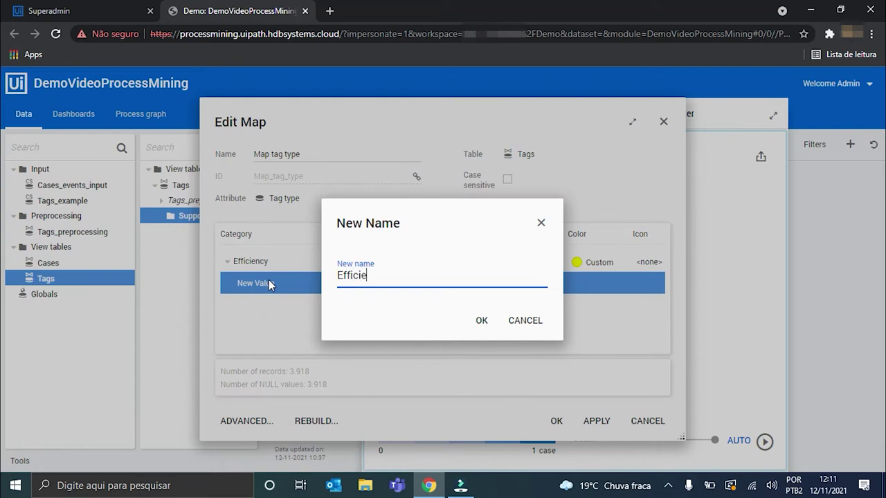
key(Return)
click(576, 262)
click(594, 301)
Add a value category General with value General, coloured blue.
right_click(257, 322)
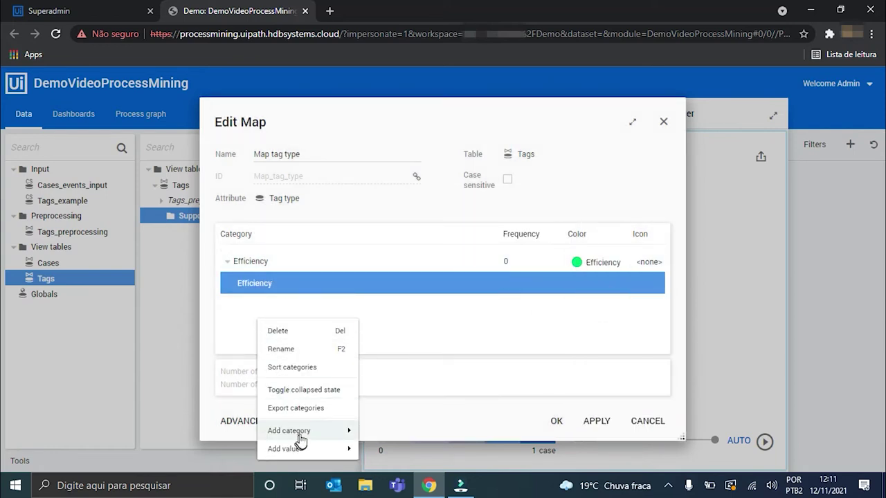
mouse_move(292, 430)
click(374, 390)
double_click(247, 308)
text(General)
key(Return)
click(262, 332)
double_click(261, 333)
text(General)
key(Return)
click(599, 307)
click(603, 361)
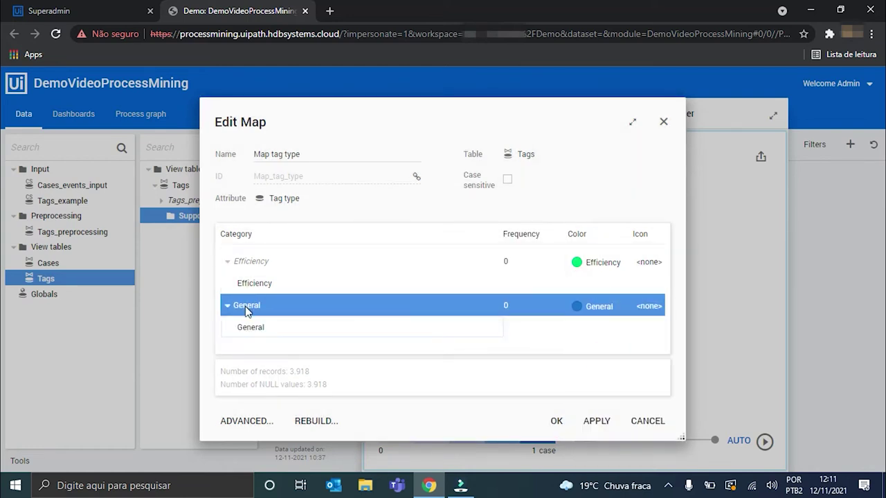
Add a value category Inneficiency with value Inneficiency, coloured orange.
right_click(244, 307)
click(344, 388)
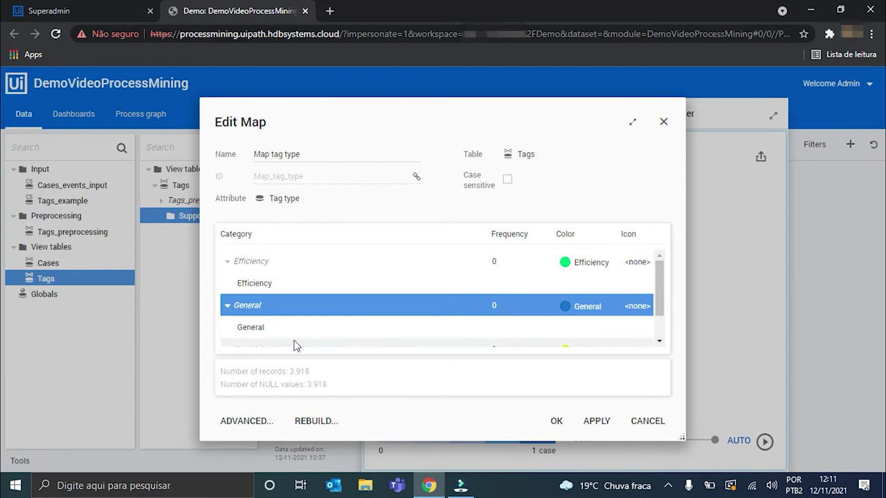
double_click(263, 315)
text(Inneficienc)
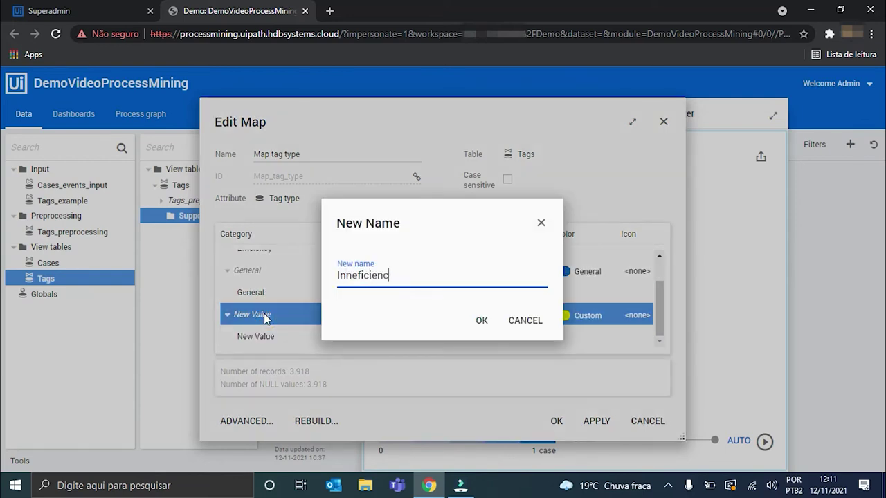
text(y)
key(Return)
double_click(258, 339)
text(Inneefi)
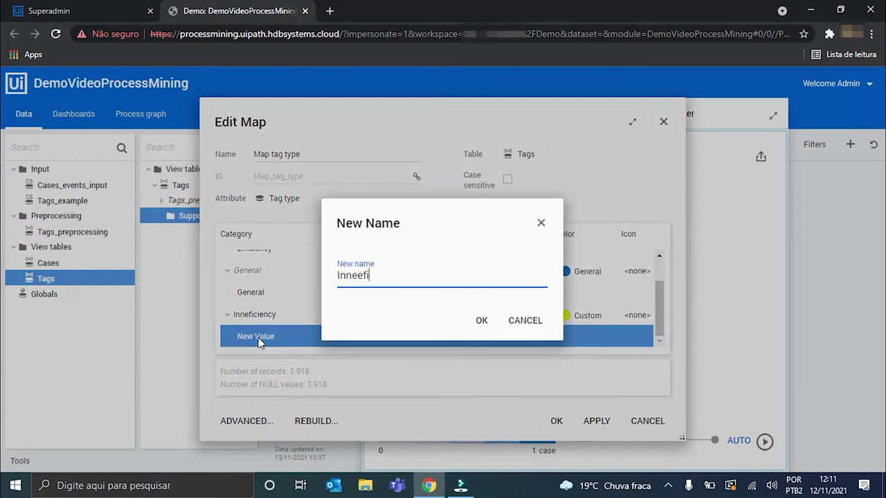
text(neficiency)
key(Return)
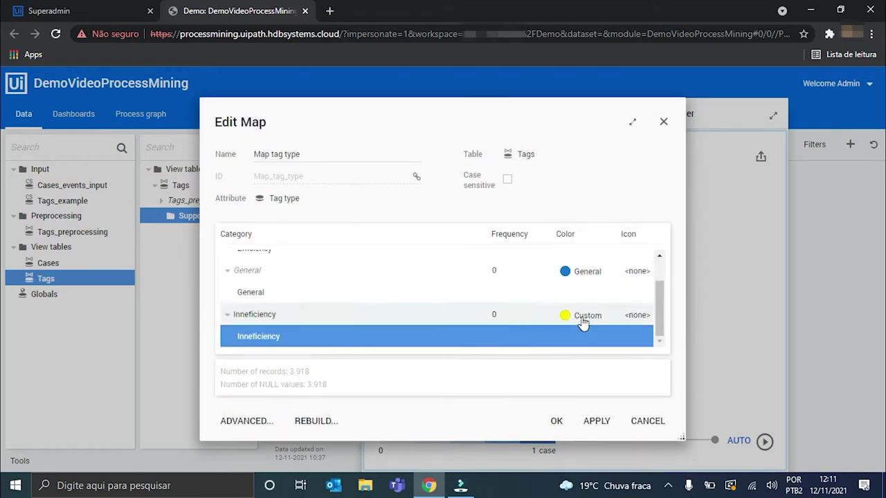
click(586, 316)
click(593, 218)
Add a value category Rework with value Rework, coloured black.
right_click(259, 325)
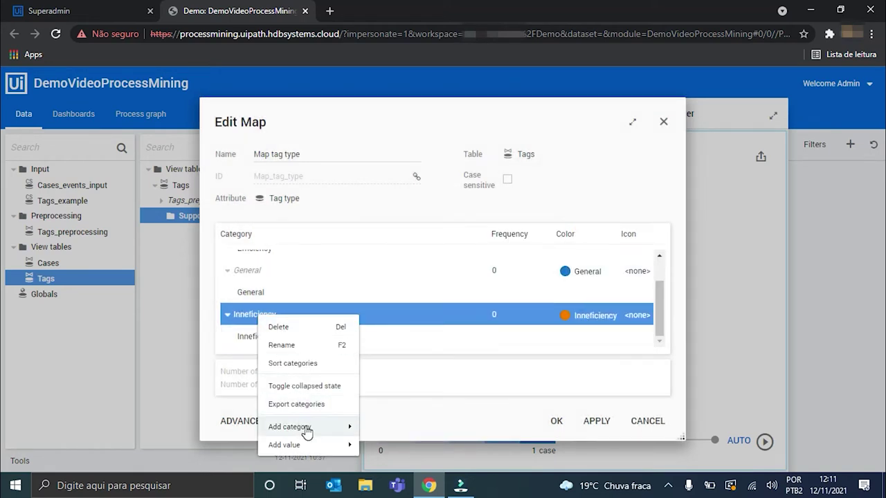
mouse_move(298, 426)
click(381, 385)
double_click(255, 316)
text(Rewo)
key(Escape)
double_click(266, 335)
text(Rework)
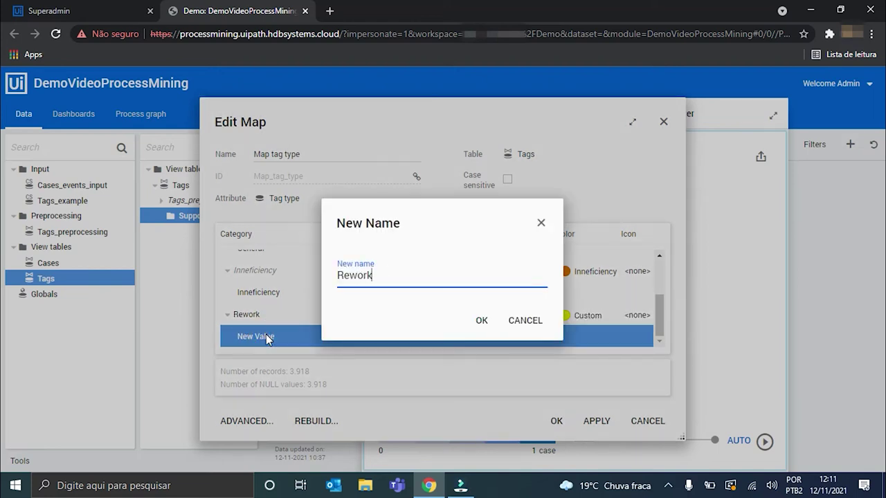
key(Return)
click(573, 315)
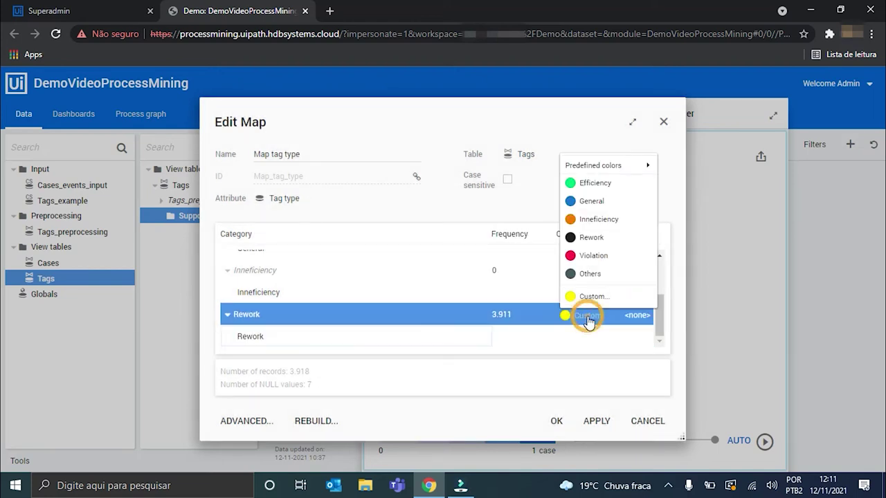
click(588, 253)
Add a value category Violation with value Violation, coloured crimson.
right_click(250, 315)
mouse_move(309, 429)
click(376, 405)
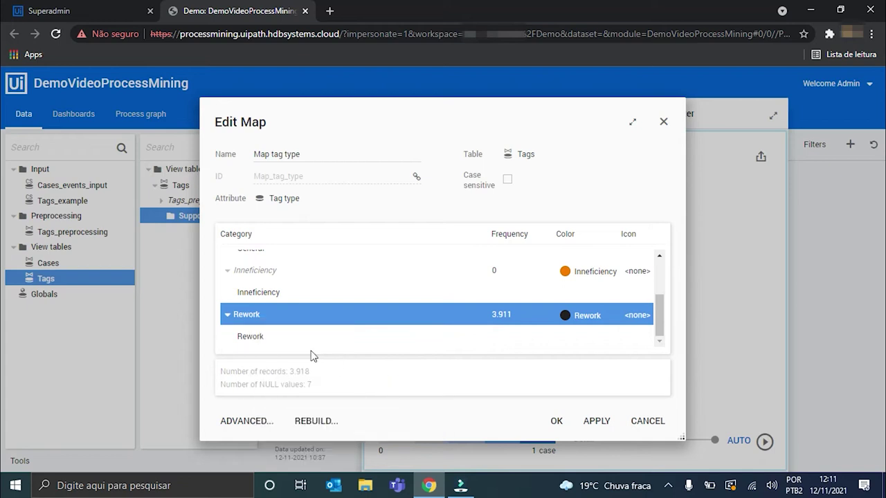
click(255, 317)
double_click(255, 315)
text(Violation)
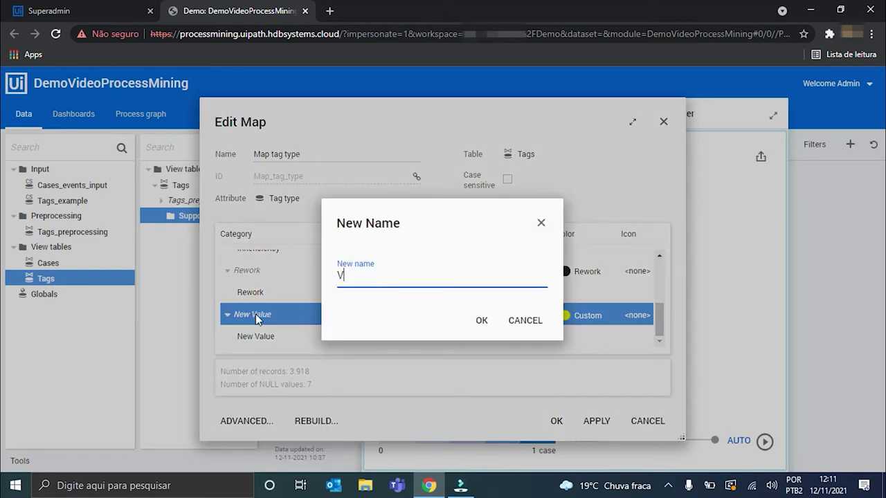
key(Return)
double_click(266, 336)
text(Violation)
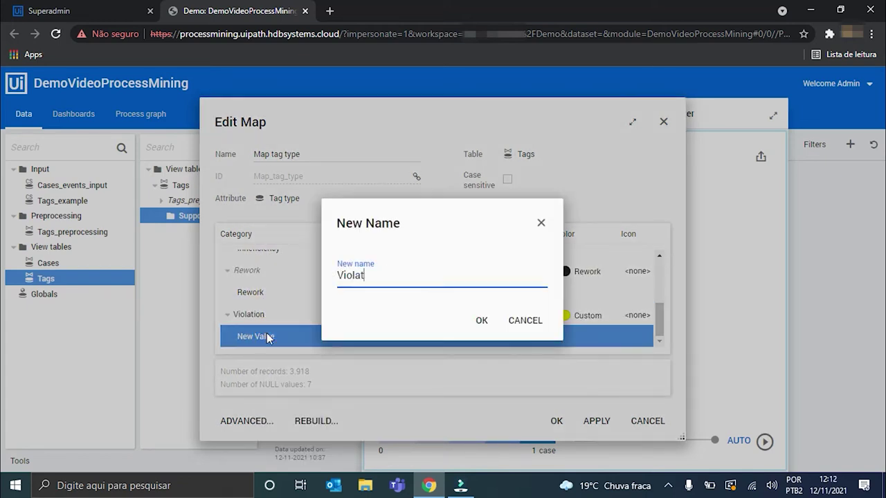
key(Return)
click(590, 316)
click(592, 255)
Add a catch-all Others category in dark grey and save the map.
right_click(248, 317)
mouse_move(315, 434)
click(375, 424)
click(242, 340)
double_click(241, 340)
text(Others)
key(Return)
click(587, 338)
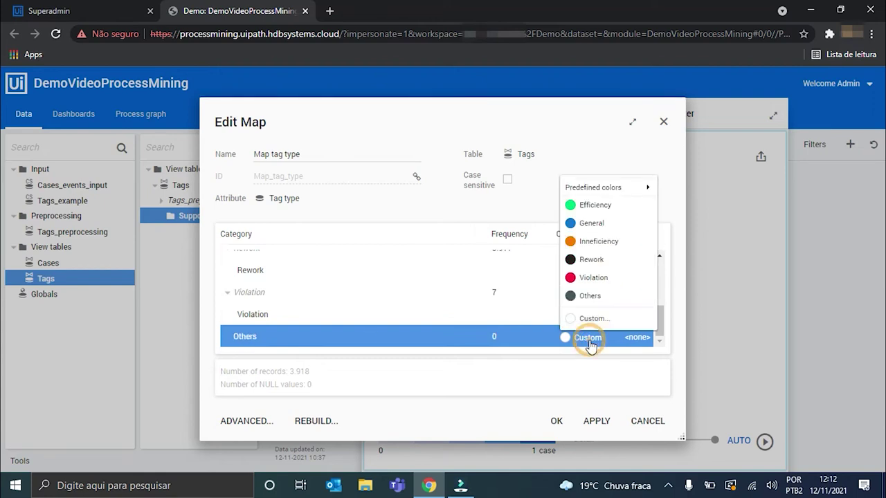
click(588, 297)
click(556, 421)
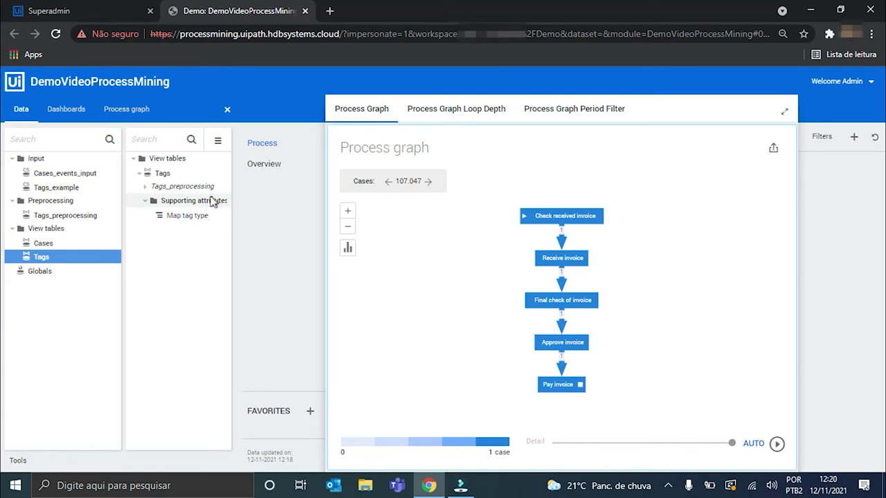
Add a new selector control named 'Group by' under Supporting attributes.
right_click(185, 208)
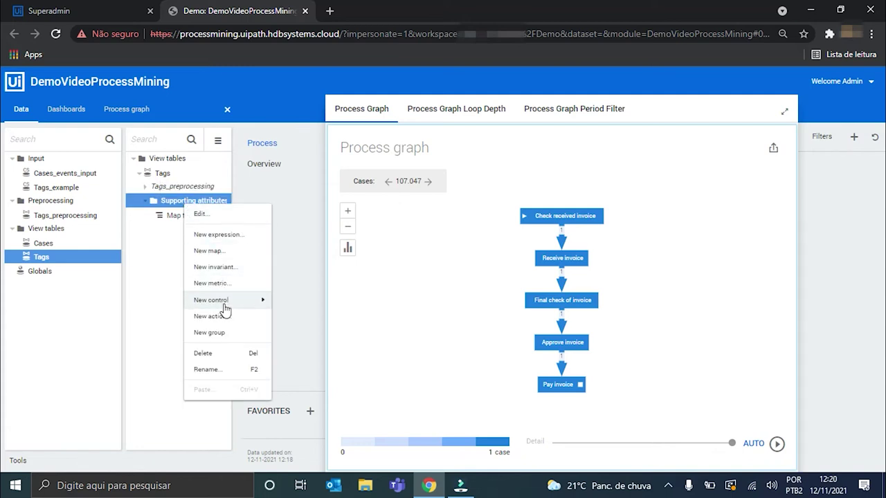
mouse_move(225, 304)
click(295, 170)
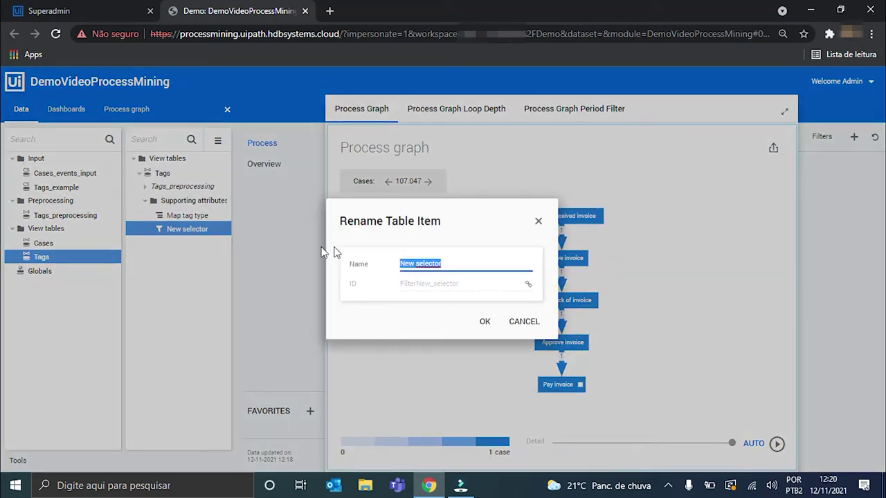
text(Group by)
click(538, 285)
text(Selector_tags)
click(484, 321)
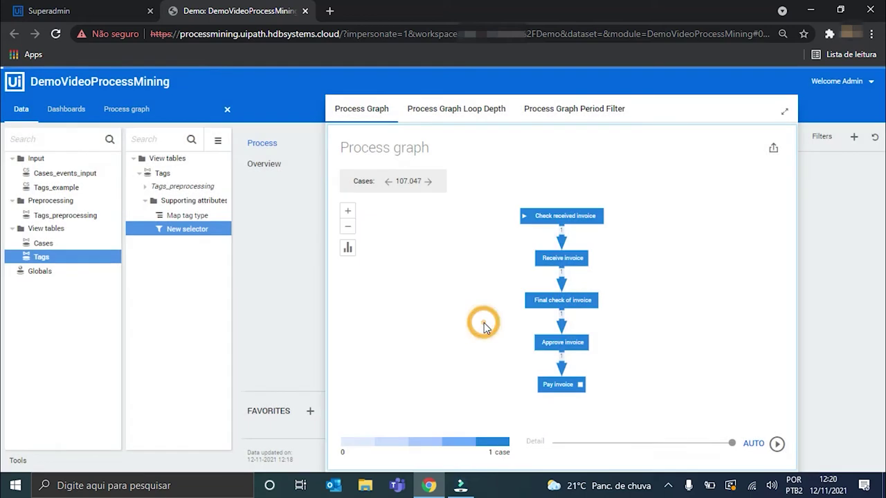
Give the Group by selector default value uid(Tag), hidden name, and no empty selection.
double_click(186, 235)
click(365, 99)
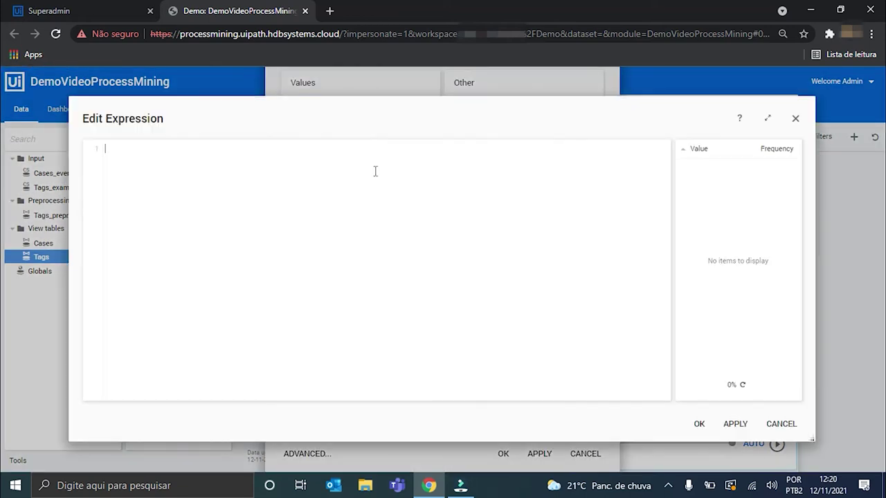
text(uid(Tag))
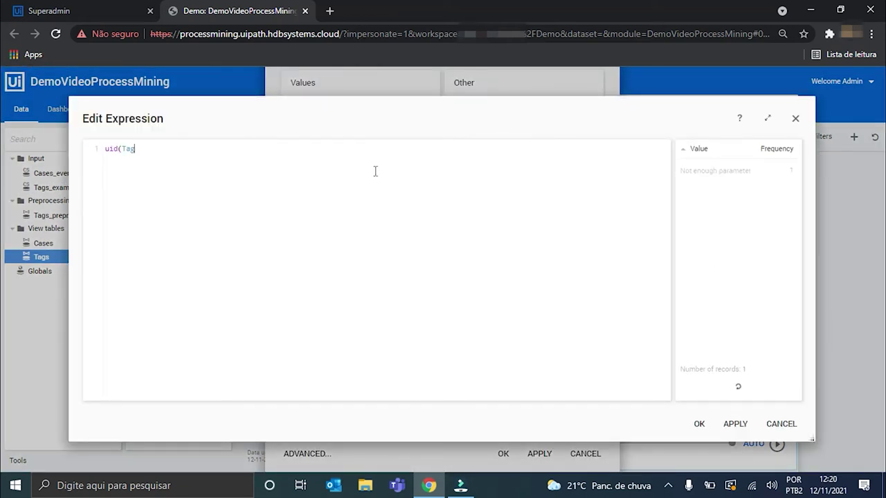
click(697, 424)
click(509, 194)
click(346, 125)
Offer Map tag type and Tag as selector items and save the selector.
right_click(512, 256)
click(524, 267)
click(385, 290)
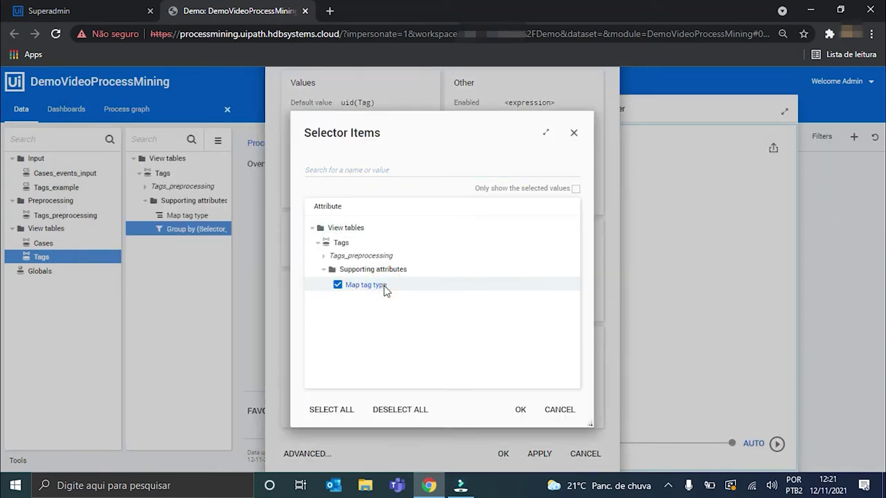
click(348, 170)
text(tag)
click(360, 285)
click(519, 409)
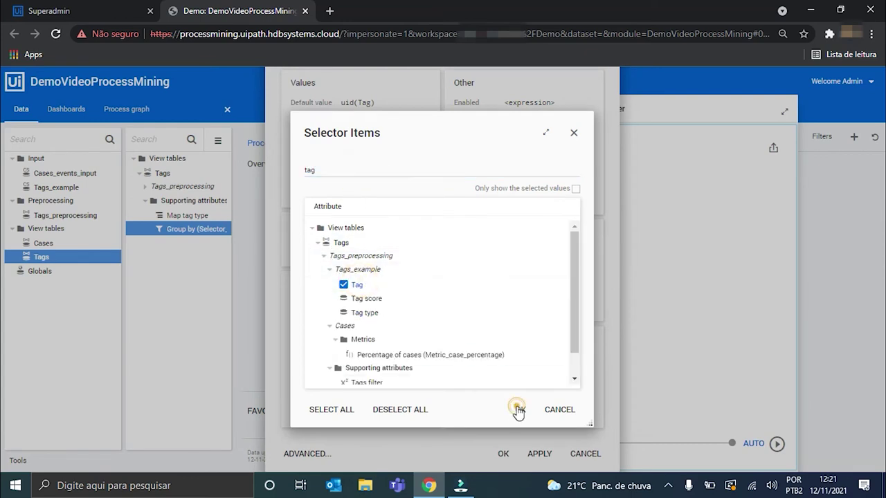
click(503, 453)
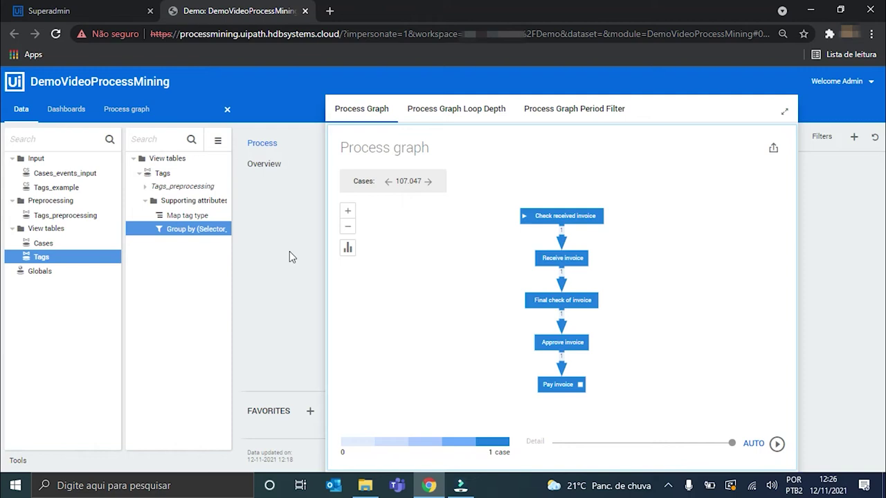
right_click(201, 201)
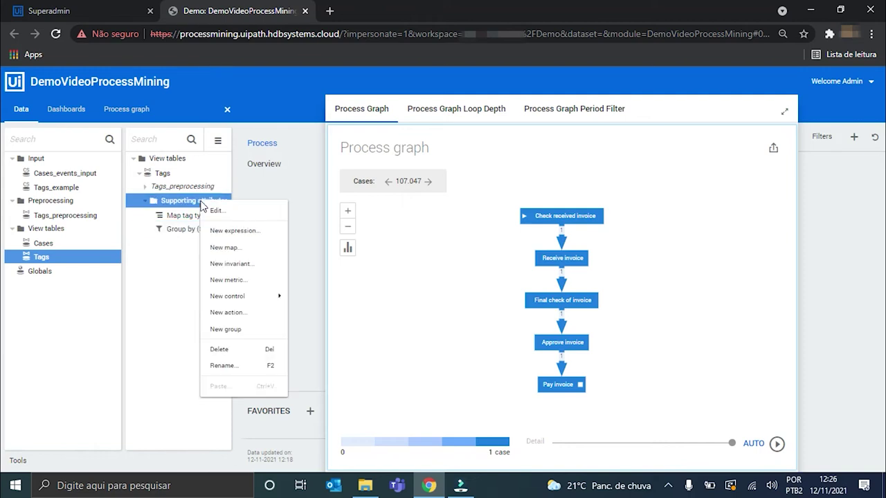
click(236, 233)
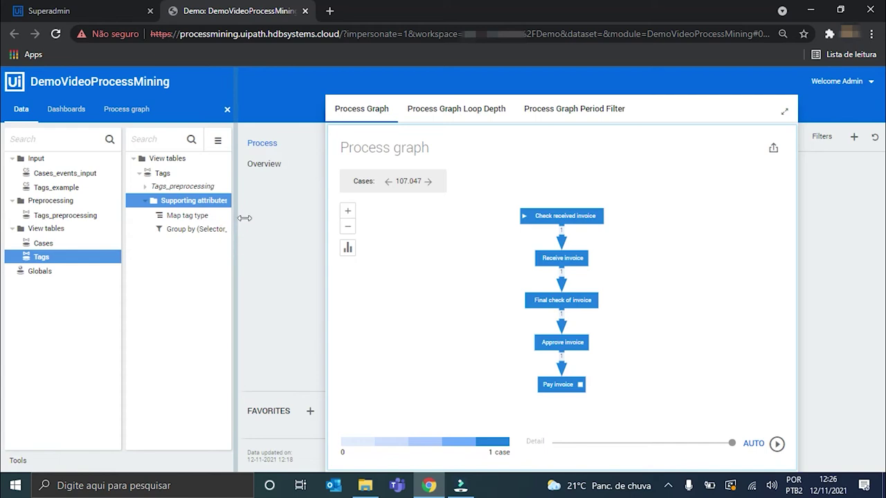
Create expression attribute 'Tags ID (internal)' as Tag + '|' + Case_ID.
triple_click(270, 151)
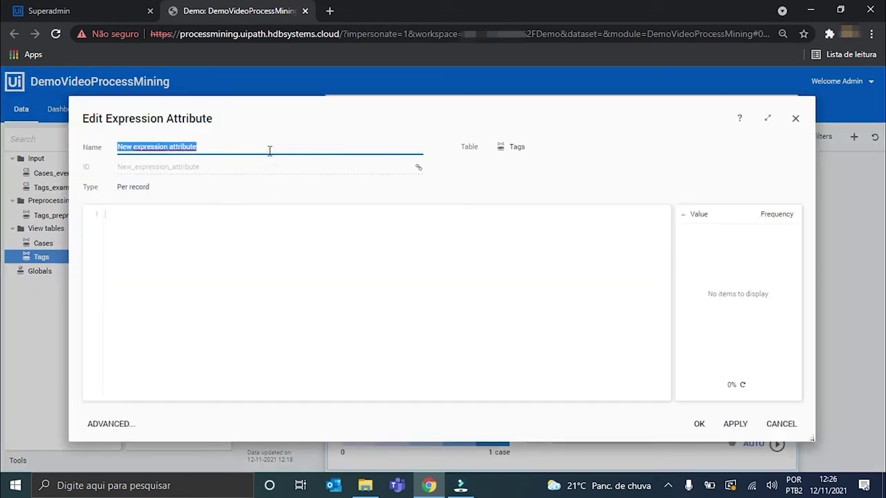
text(Tags ID (internal)
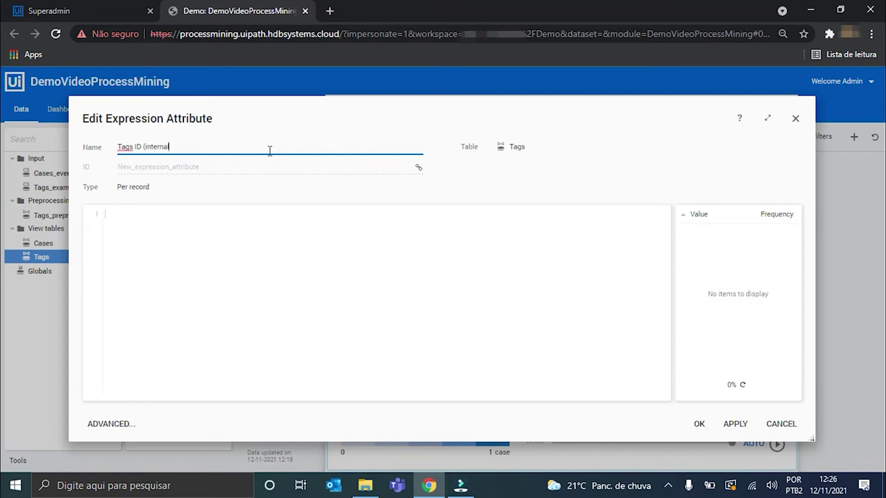
click(166, 233)
text(Tag + '|)
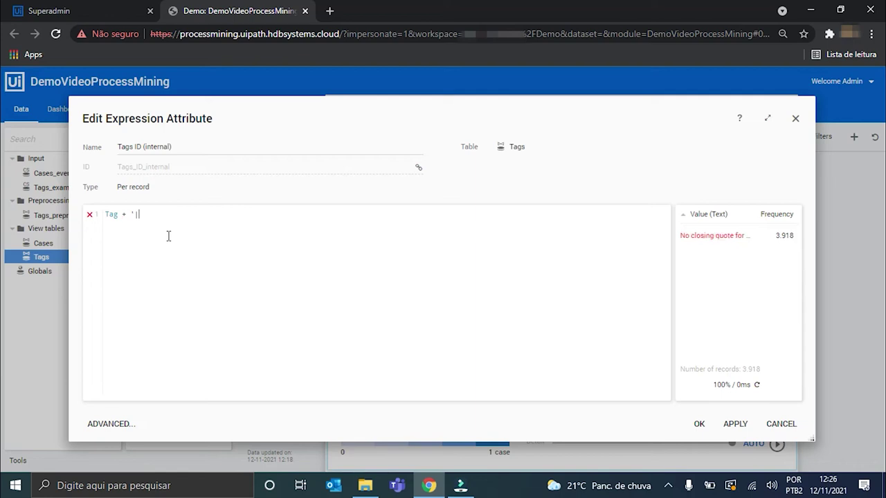
text(+ Case_ID)
click(316, 265)
click(694, 422)
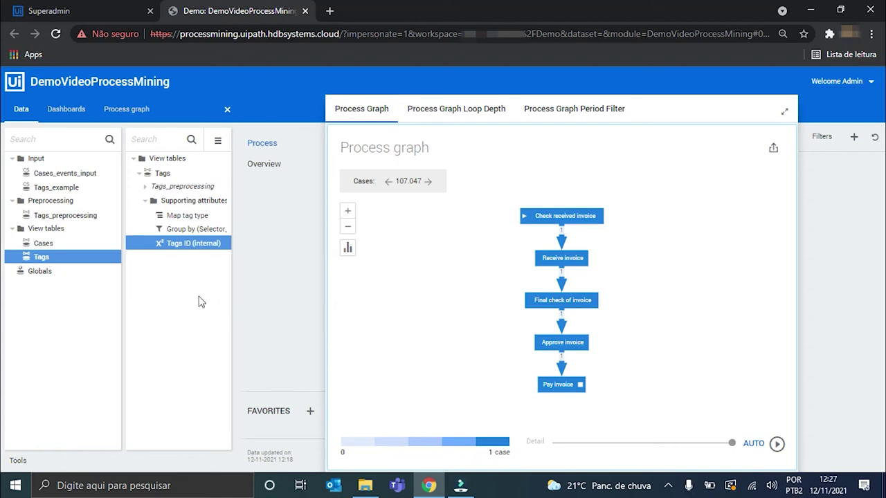
right_click(183, 201)
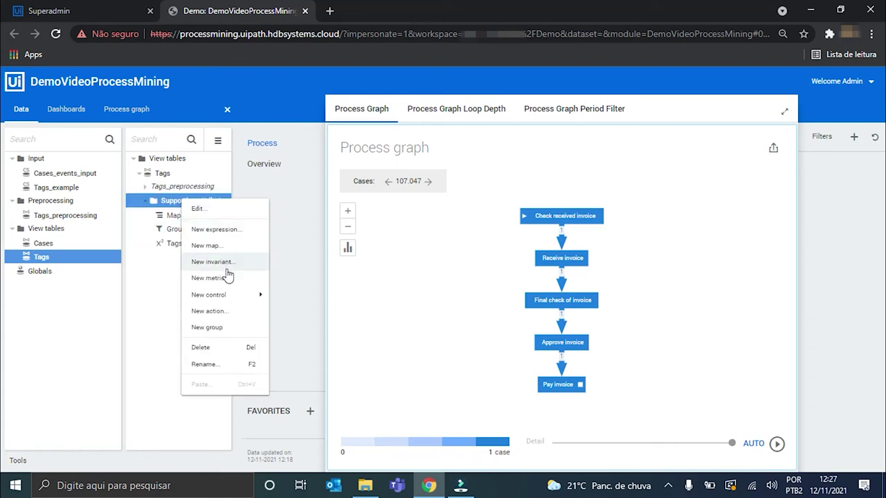
Create metric 'Number of tags', ID Metric_tag_count, formula count(unique(records.Tags_ID_internal)).
click(223, 277)
triple_click(198, 148)
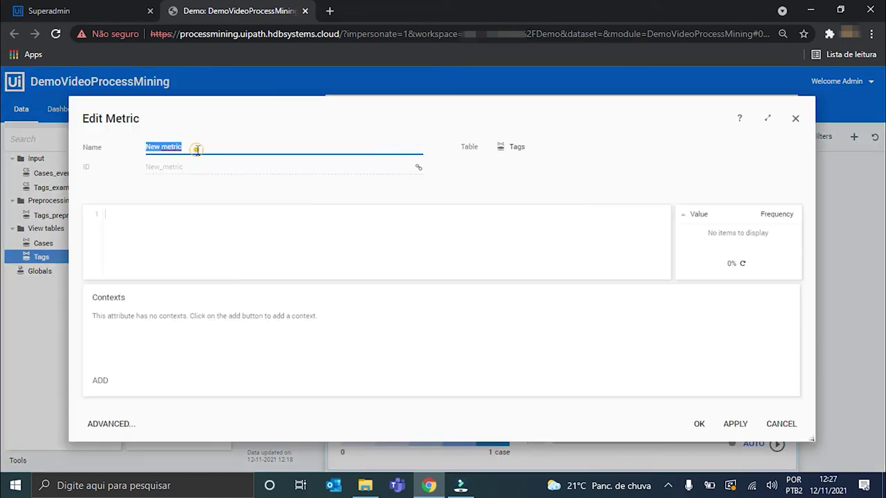
text(Number of tags)
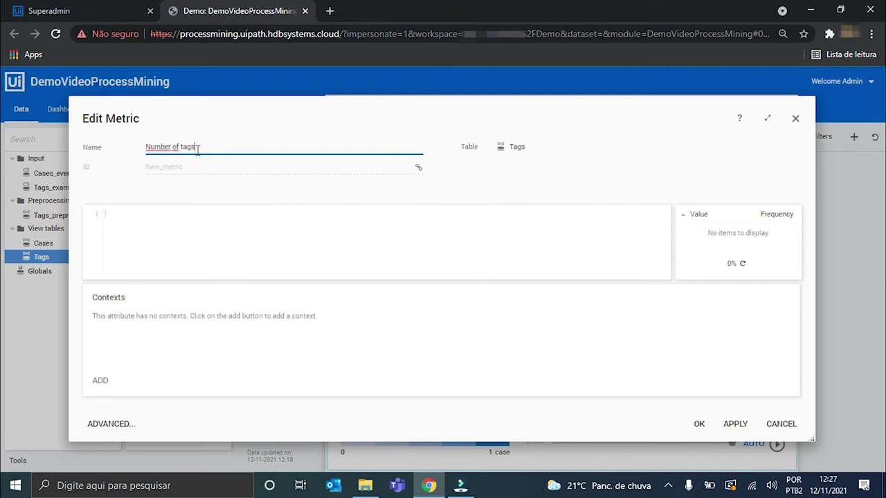
click(363, 164)
text(Metric_tag_count)
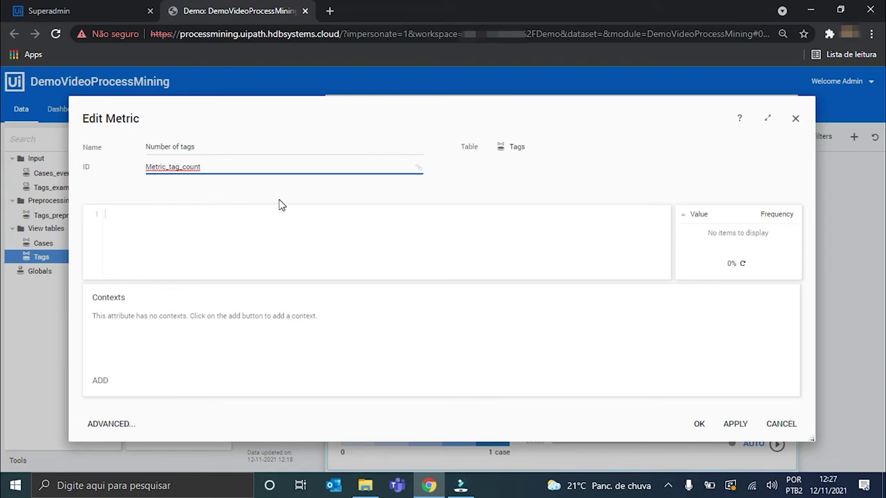
click(203, 229)
text(count(unique(records.Tags_ID_internal)))
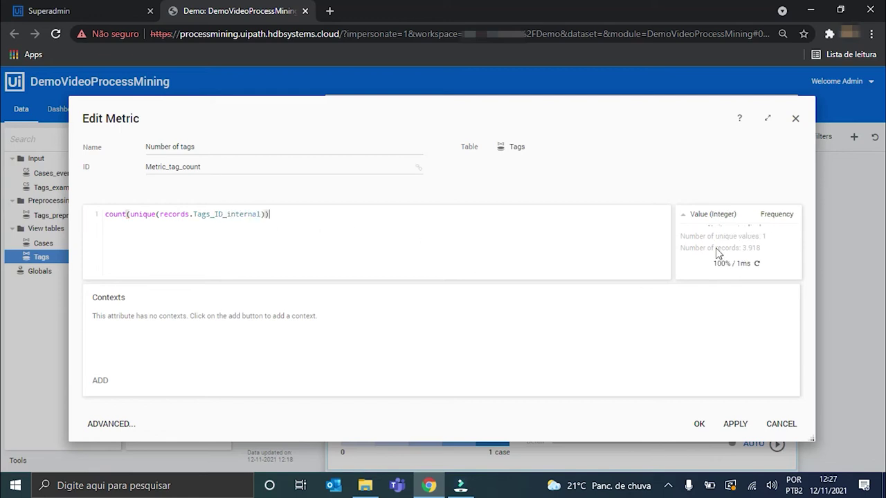
click(700, 424)
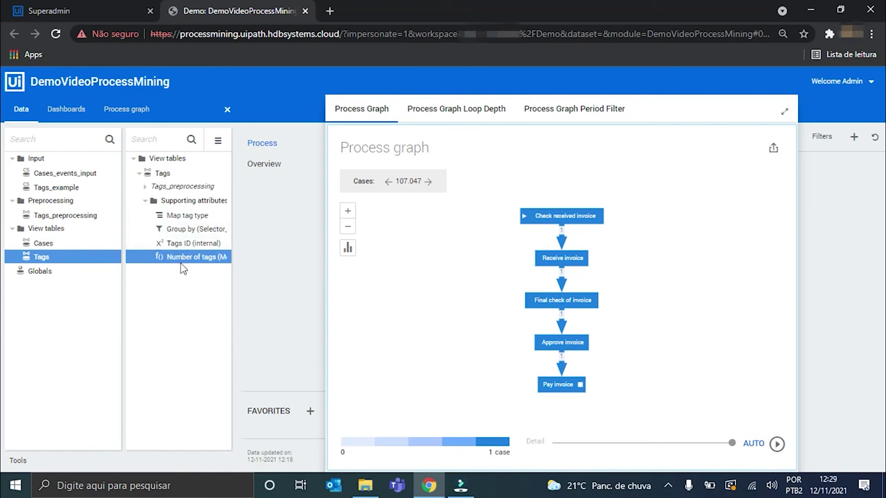
click(173, 201)
Create Switch-type attribute 'Tag type legend' with expression uid(Map_tag_type).
right_click(173, 202)
click(211, 230)
click(242, 147)
text(Tag type legend)
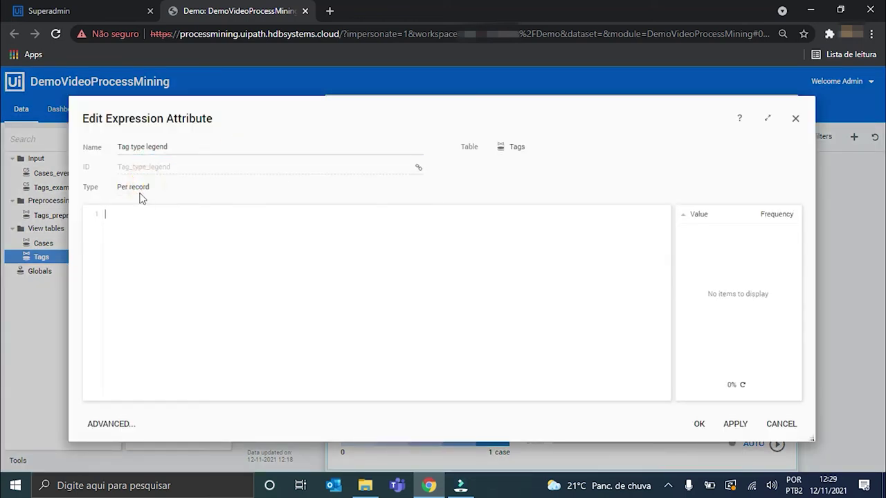
click(139, 194)
click(134, 251)
click(175, 274)
text(uid()
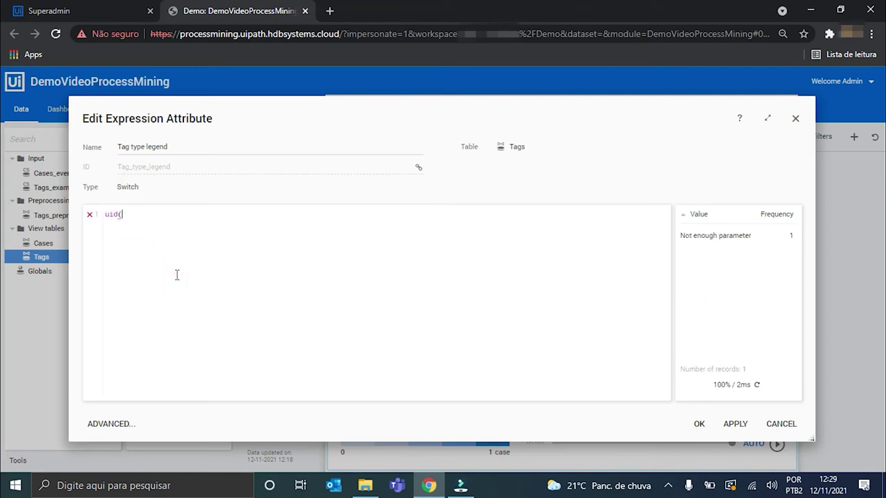
text(Map_tag_type))
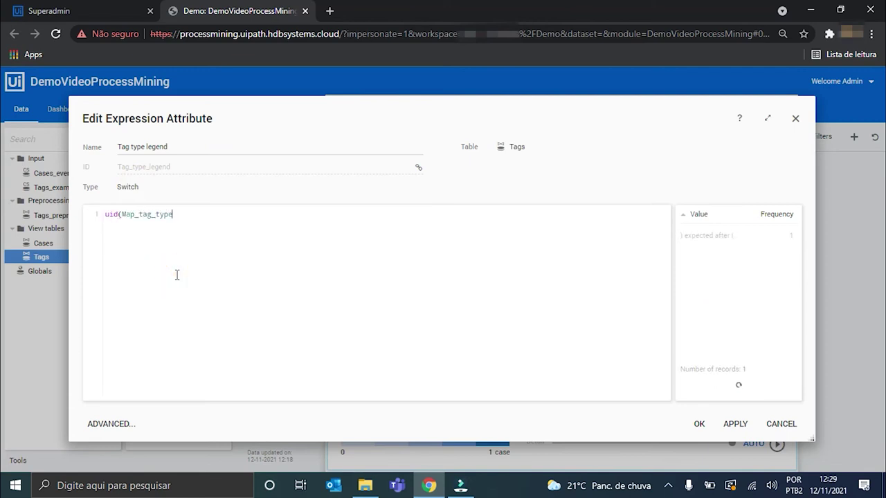
click(699, 424)
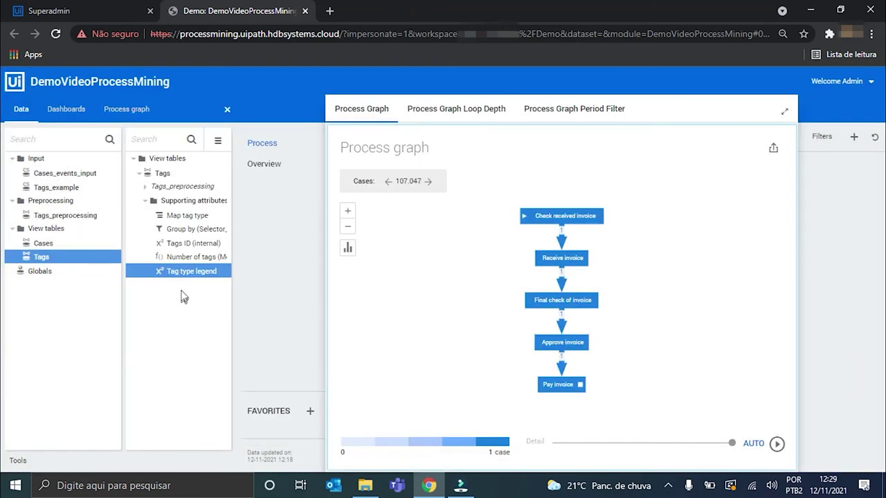
Add a new list box control to Supporting attributes.
right_click(175, 201)
mouse_move(207, 300)
click(280, 149)
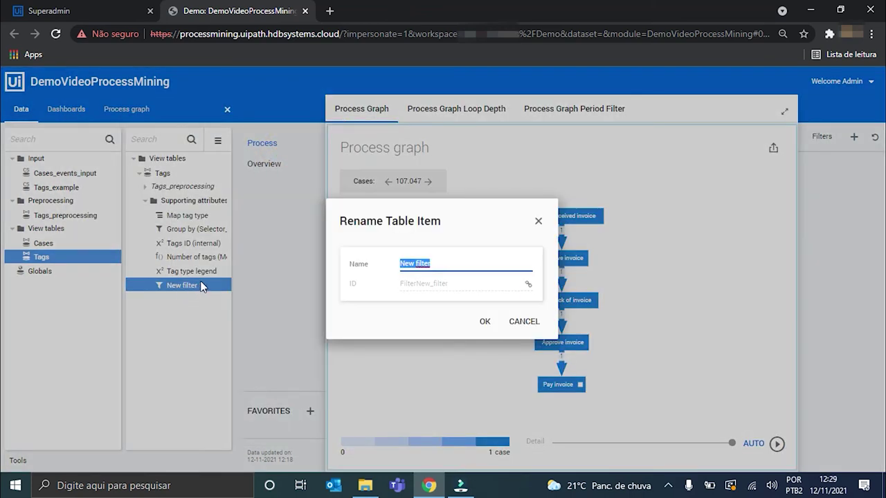
Name the list box 'Legend' with ID Legend_tags.
text(L)
click(528, 284)
text(Legend_tags)
click(484, 321)
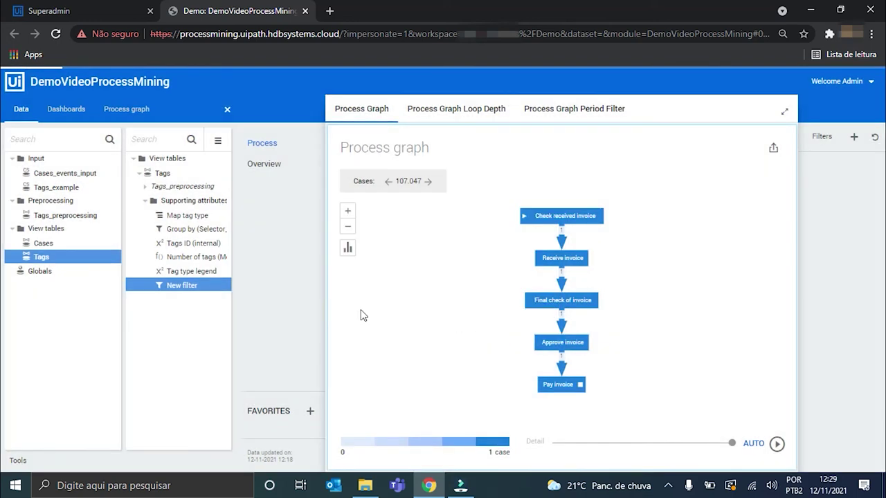
Bind the Legend list box to Tag type legend, showing colours, read-only.
double_click(188, 286)
click(507, 79)
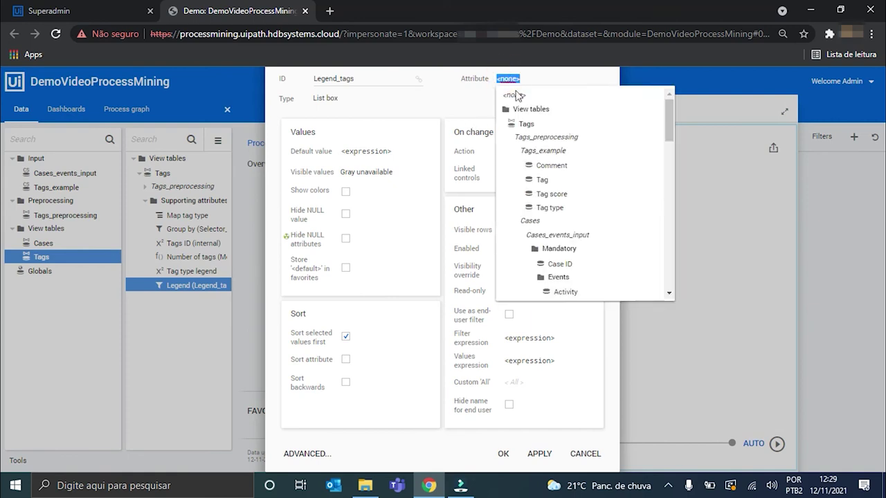
text(tag ty)
click(562, 196)
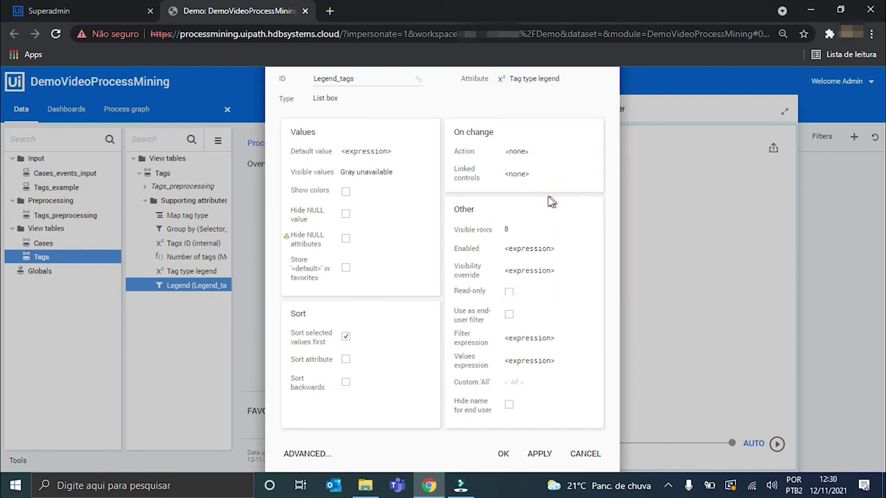
click(346, 191)
click(509, 291)
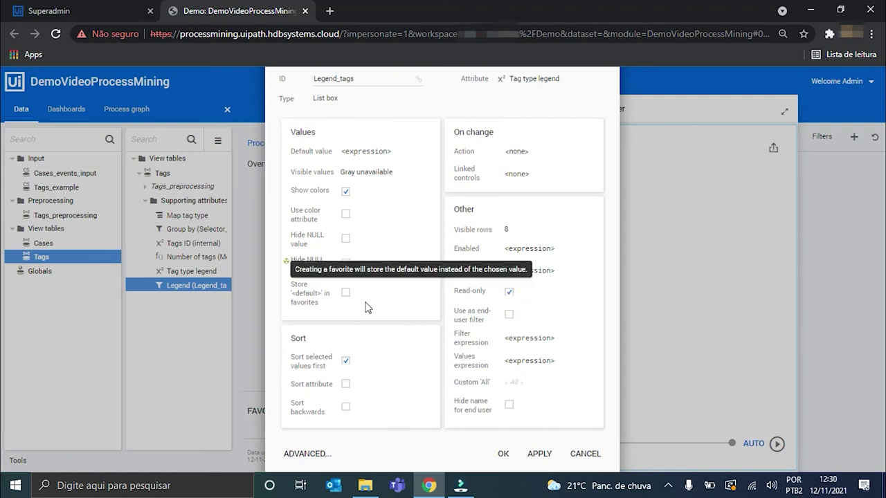
click(503, 453)
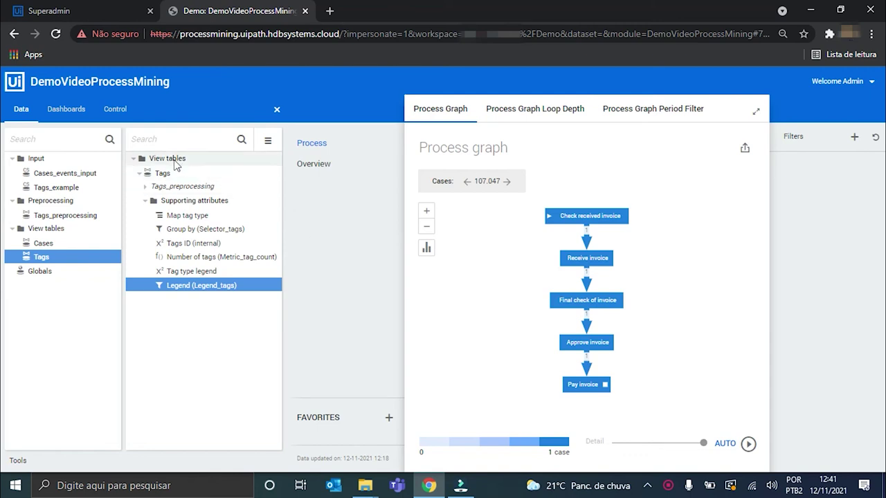
Add a new tab named 'Tags' under the Overview section of the dashboards.
click(72, 112)
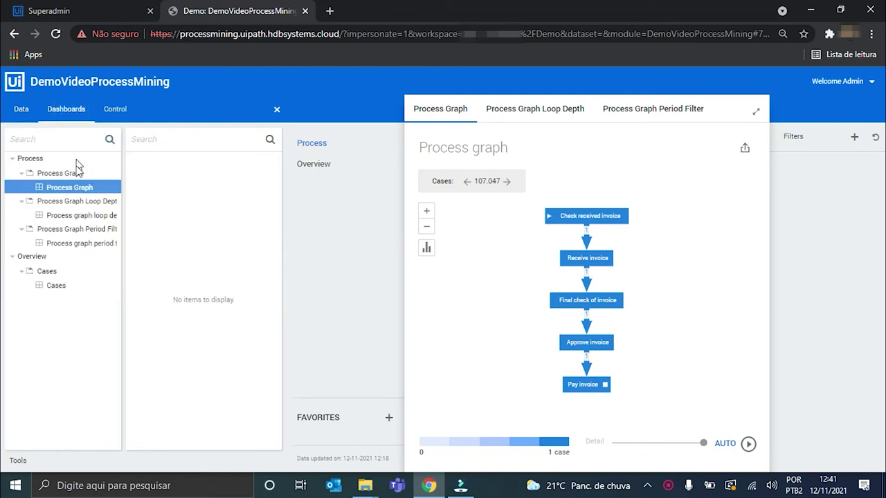
click(42, 259)
right_click(42, 258)
click(71, 301)
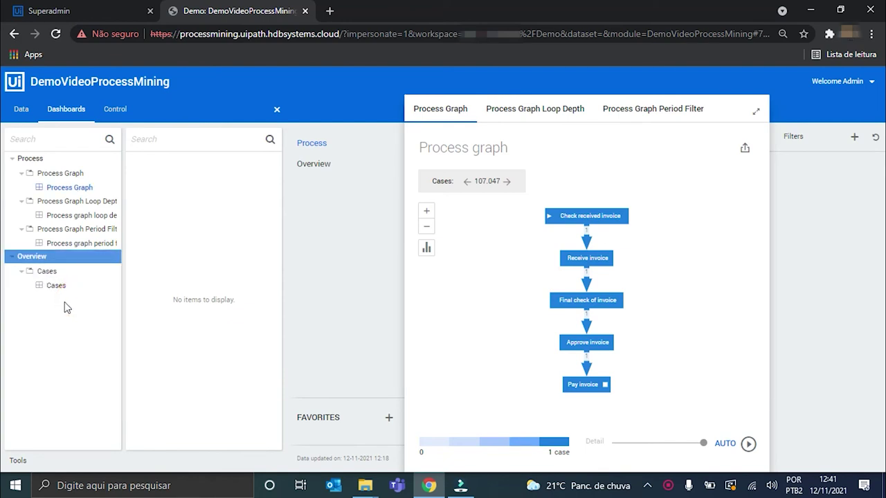
text(Ta)
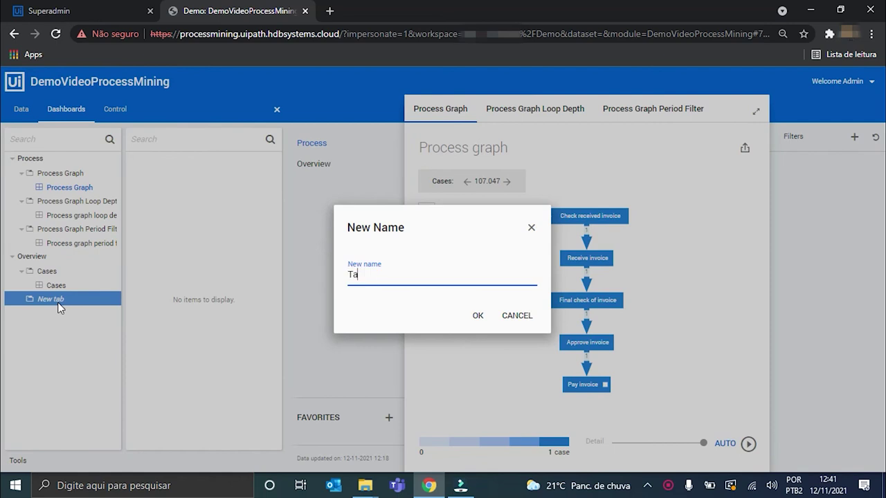
text(gs)
key(Return)
Create a dashboard on the Tags tab from the Tags view table and rename it 'Tags'.
right_click(49, 303)
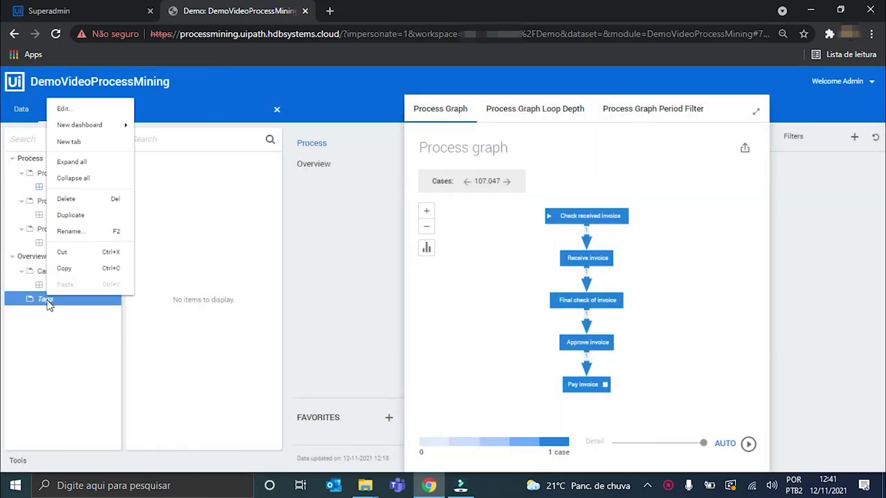
mouse_move(127, 125)
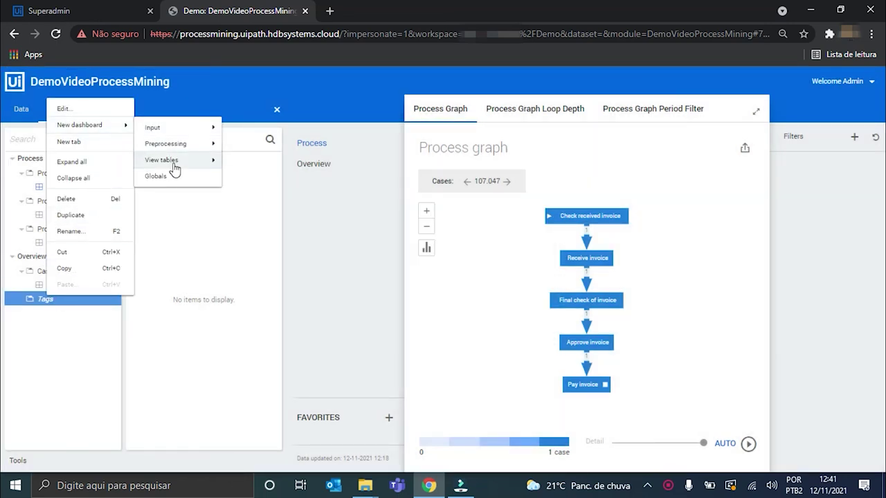
mouse_move(176, 168)
click(234, 178)
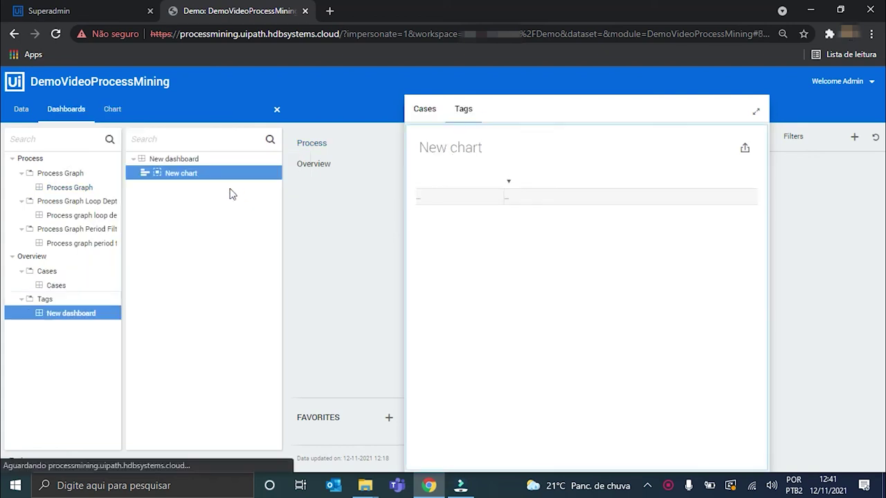
click(69, 314)
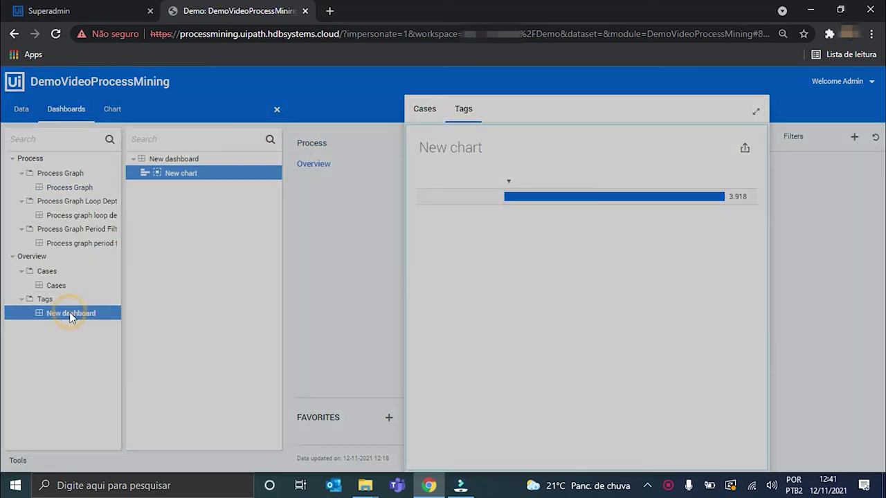
text(Tags)
key(Return)
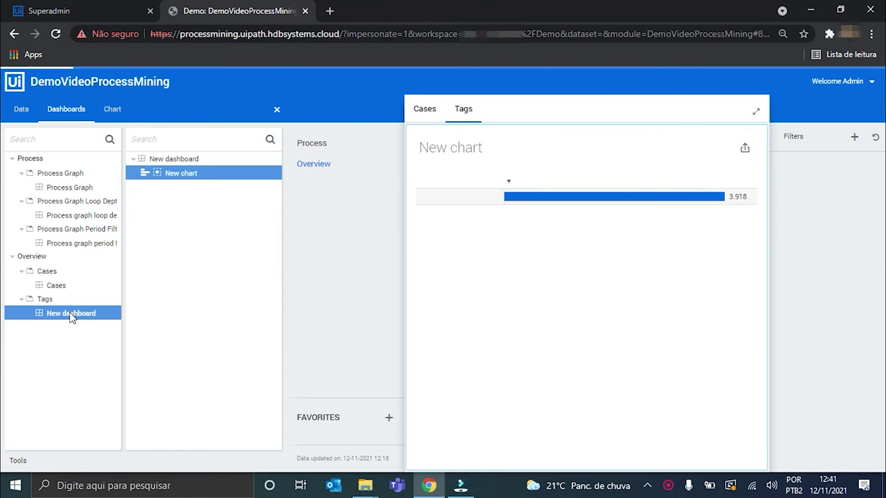
Title the new chart 'Which tags occur?'.
click(182, 174)
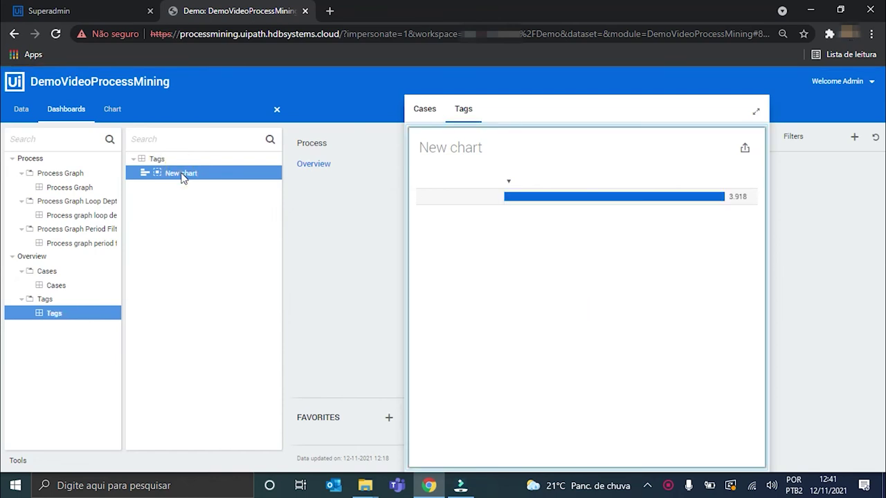
double_click(182, 174)
text(Which tags occur)
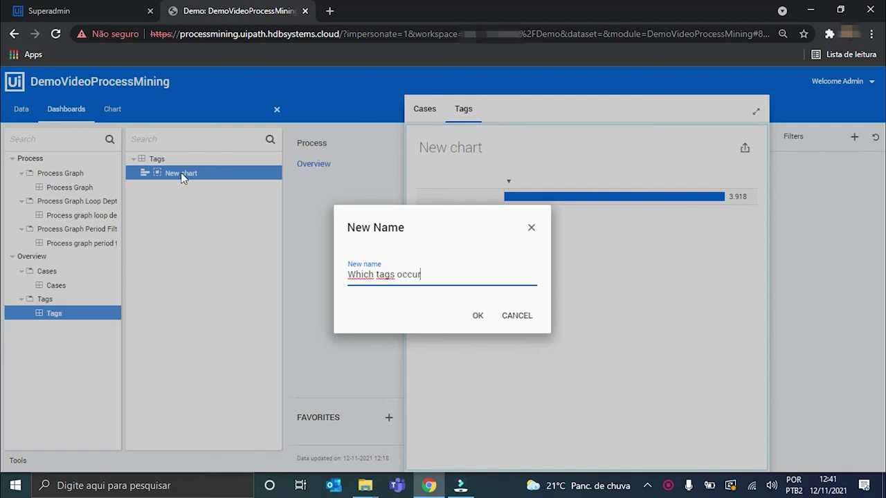
text(?)
click(478, 316)
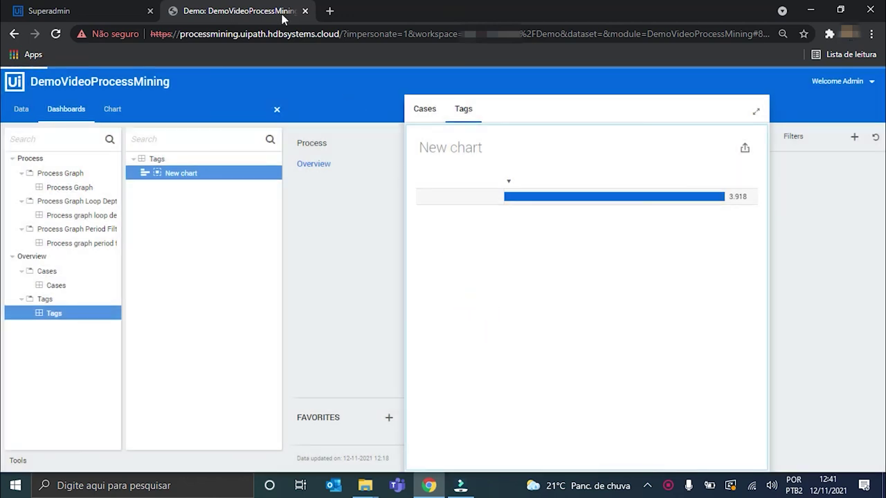
click(114, 109)
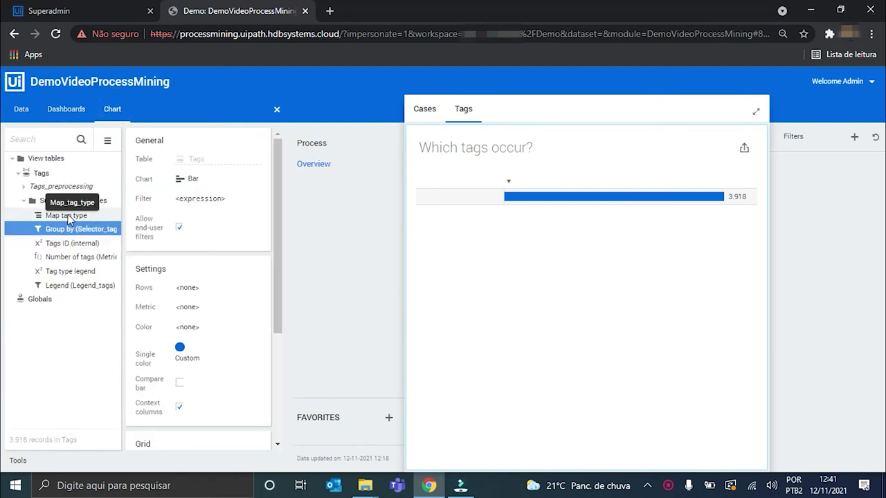
Chart Number of tags per tag via Group by rows, coloured by tag type, with compare bars.
drag(67, 232, 193, 294)
drag(76, 256, 192, 308)
drag(66, 215, 219, 373)
click(180, 382)
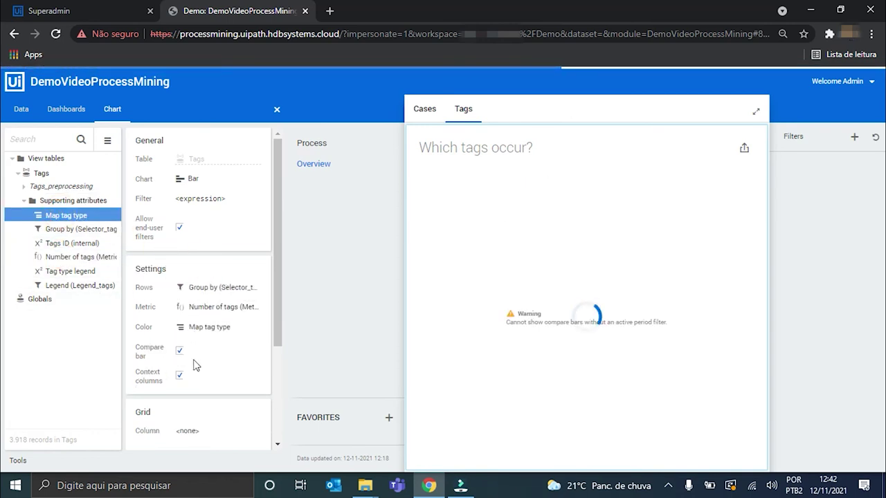
key(Return)
Add a Case end period filter to the chart's right-side controls.
scroll(211, 322, down, 2)
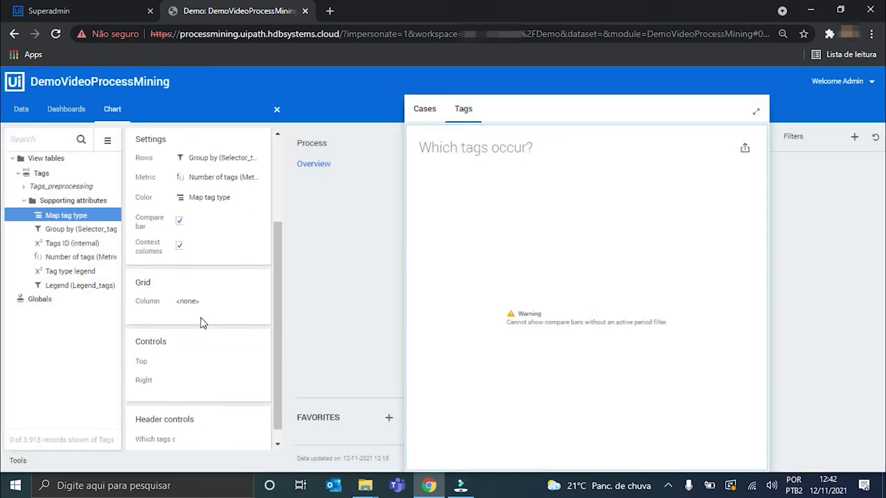
scroll(202, 322, down, 1)
click(30, 140)
text(case e)
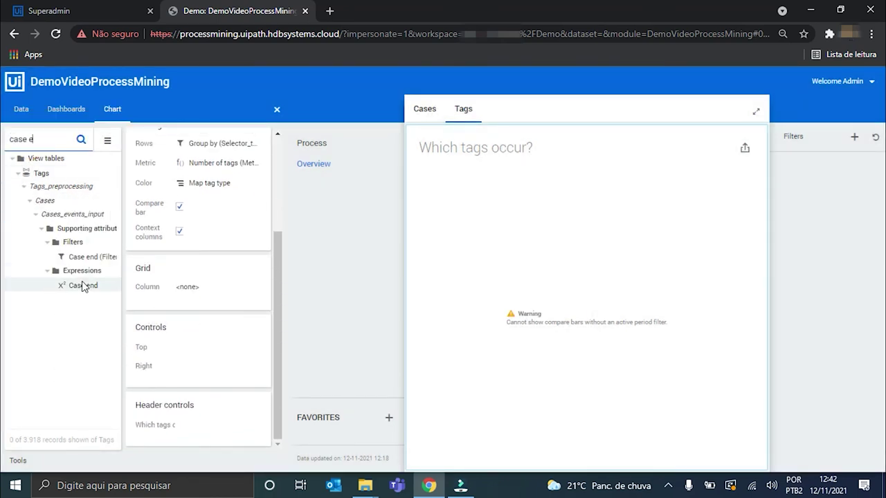
drag(90, 257, 204, 366)
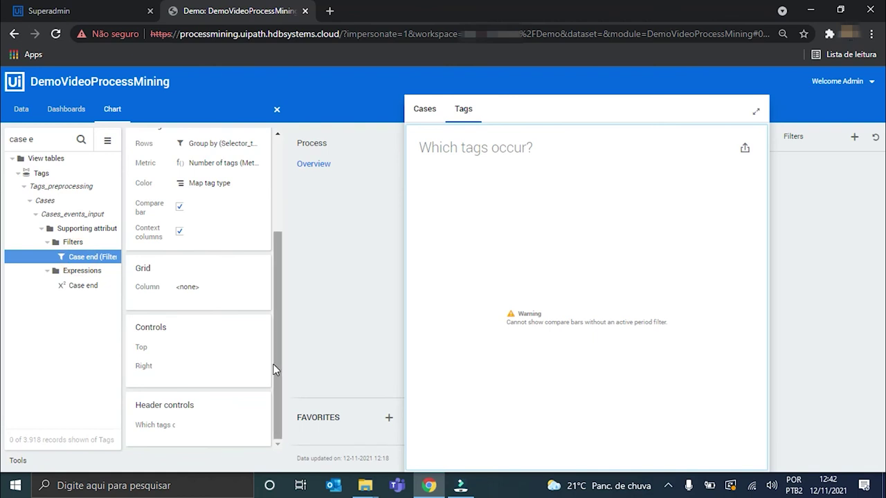
click(59, 139)
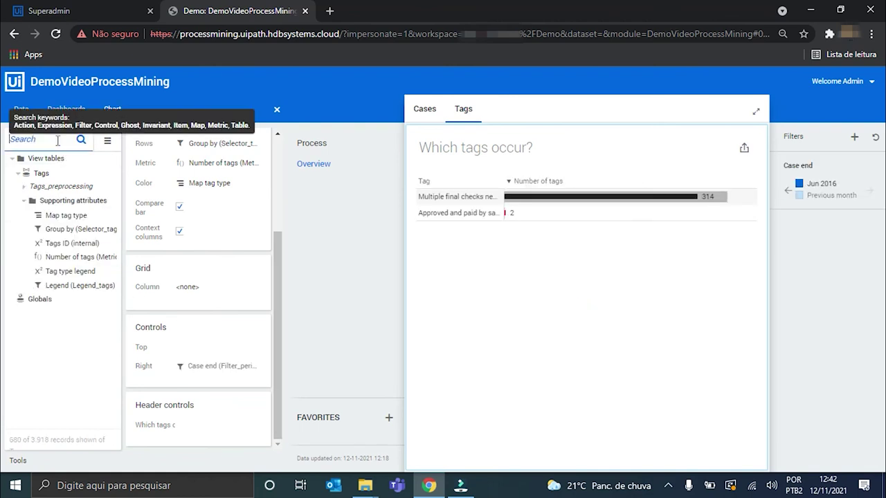
Place the tag legend on the right and the Group by selector in the header controls.
drag(78, 285, 236, 368)
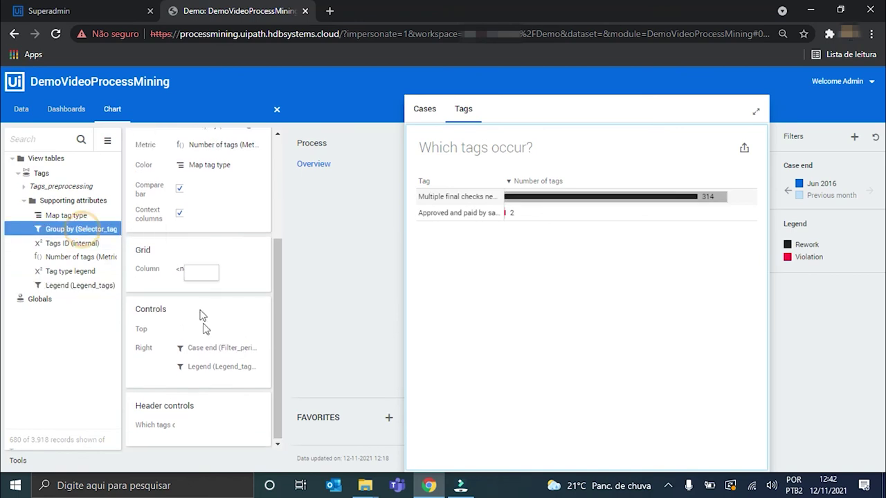
drag(214, 429, 214, 429)
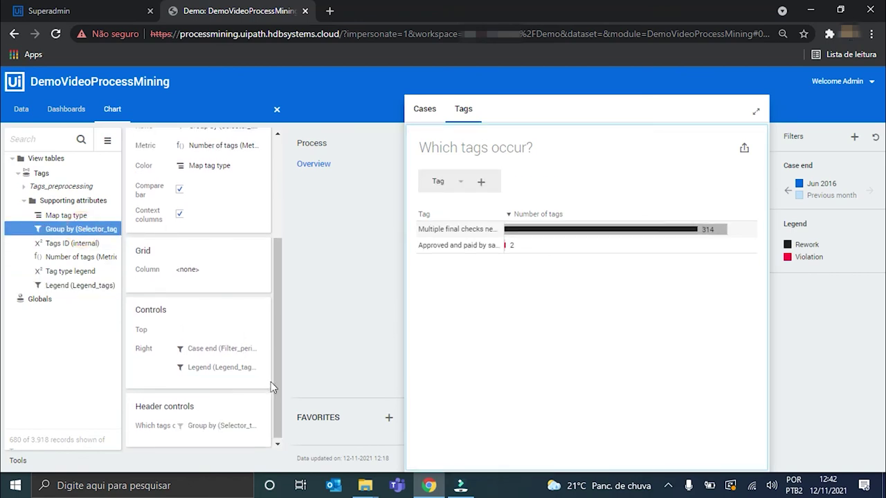
click(275, 114)
mouse_move(358, 244)
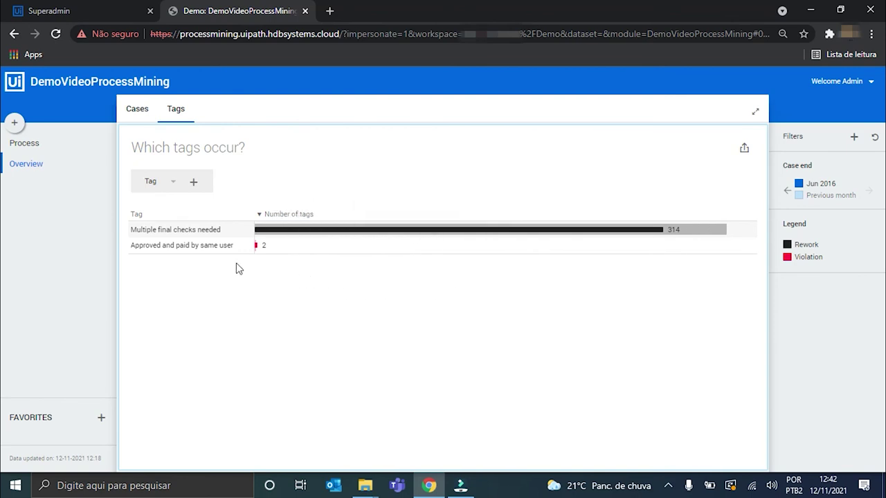
click(158, 181)
click(164, 217)
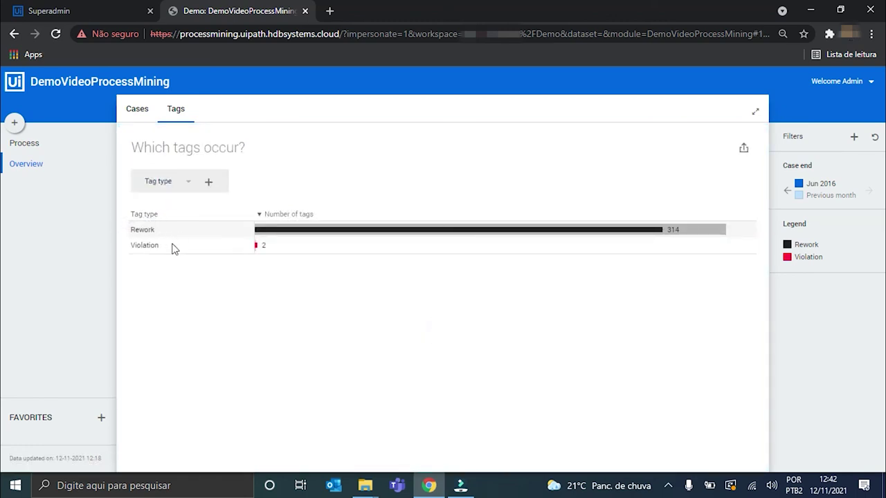
click(177, 176)
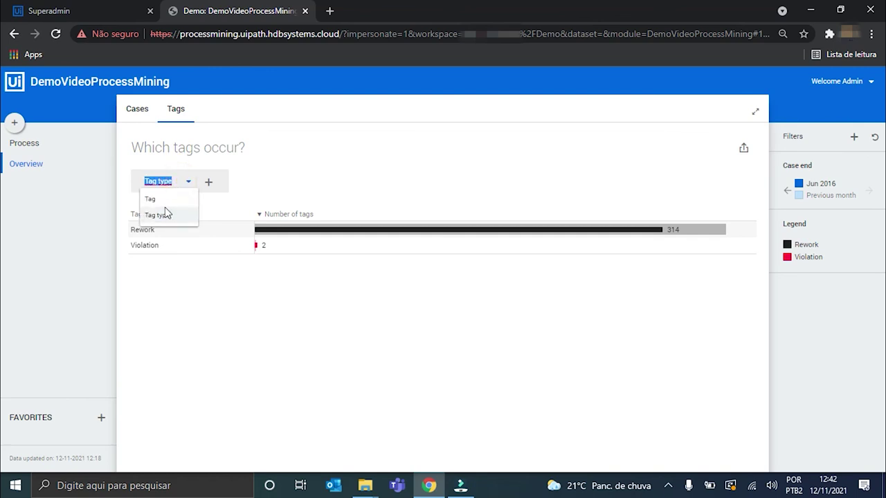
click(159, 202)
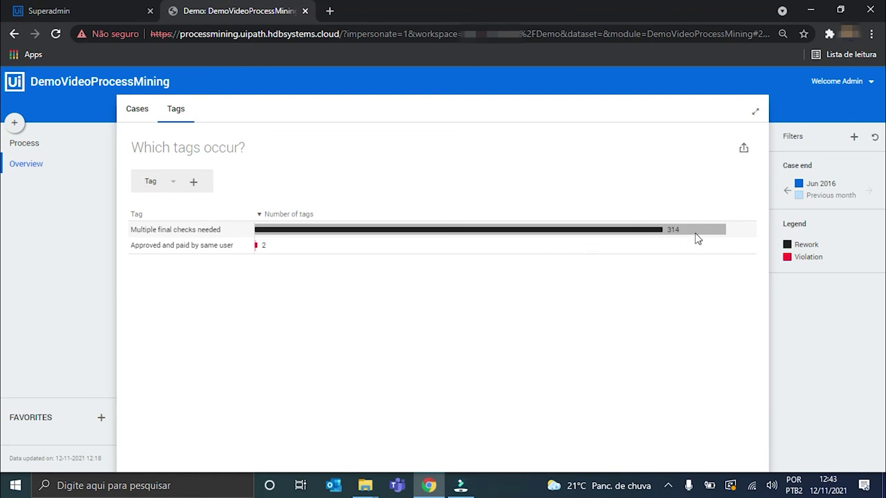
mouse_move(684, 241)
mouse_move(274, 256)
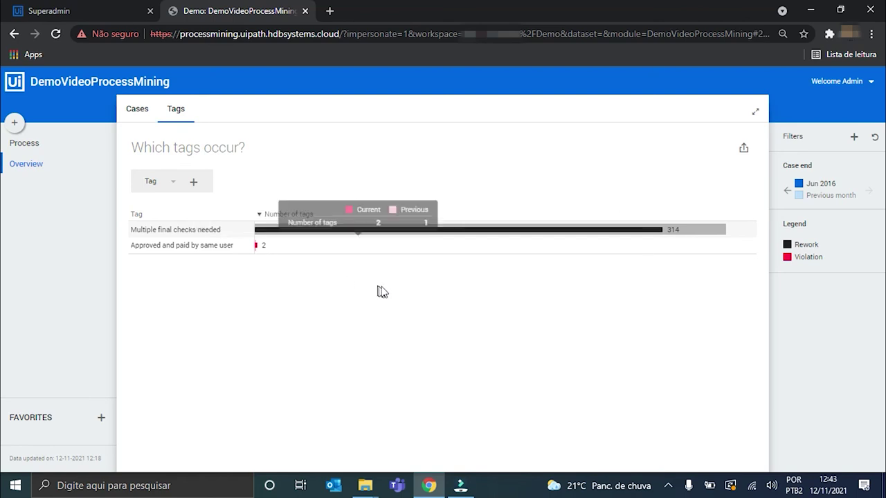